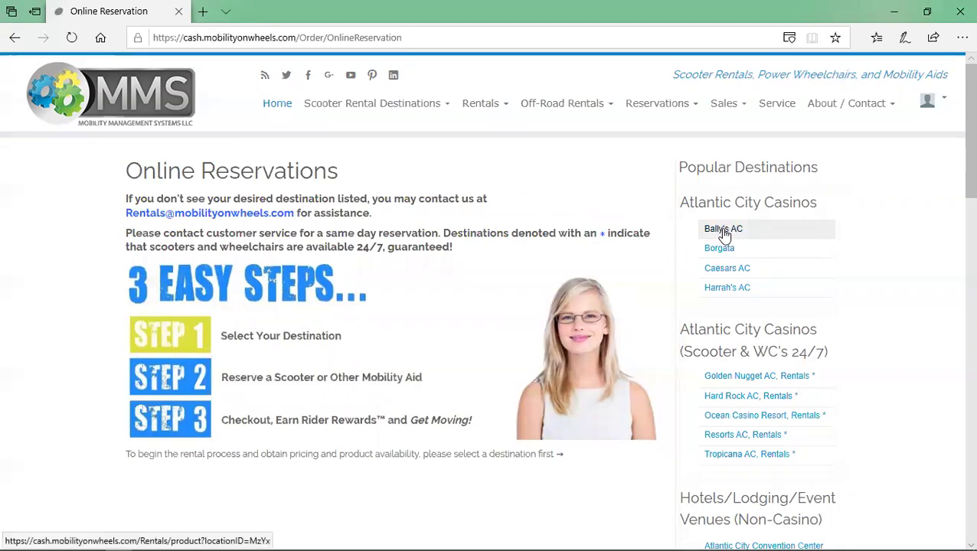
Open the rental products offered at Bally's AC.
scroll(724, 229, down, 2)
scroll(726, 242, down, 8)
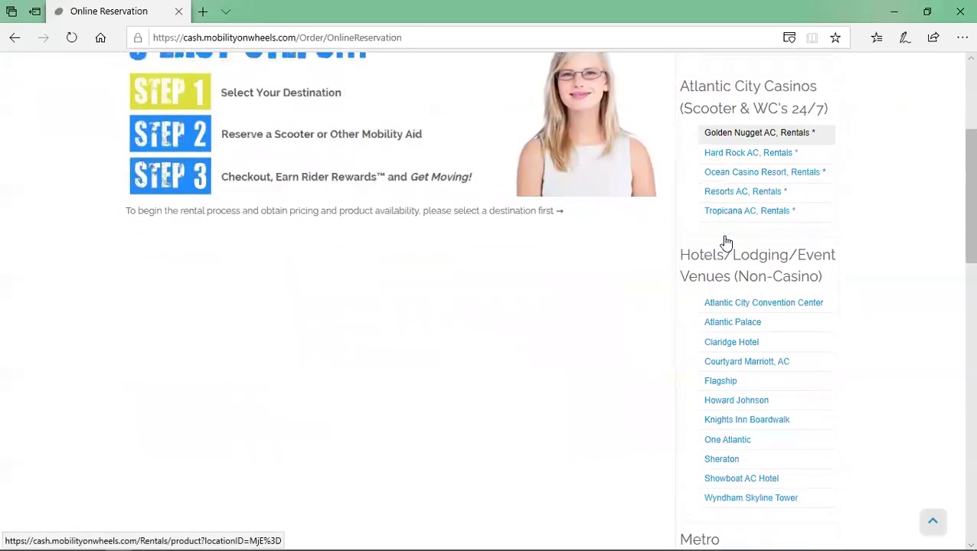
scroll(726, 241, down, 7)
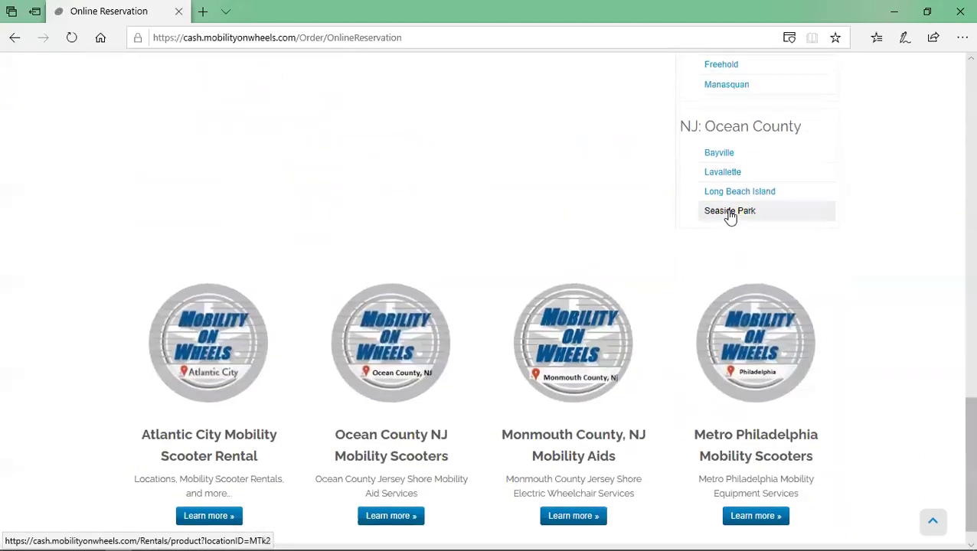
scroll(730, 218, up, 8)
scroll(729, 220, up, 10)
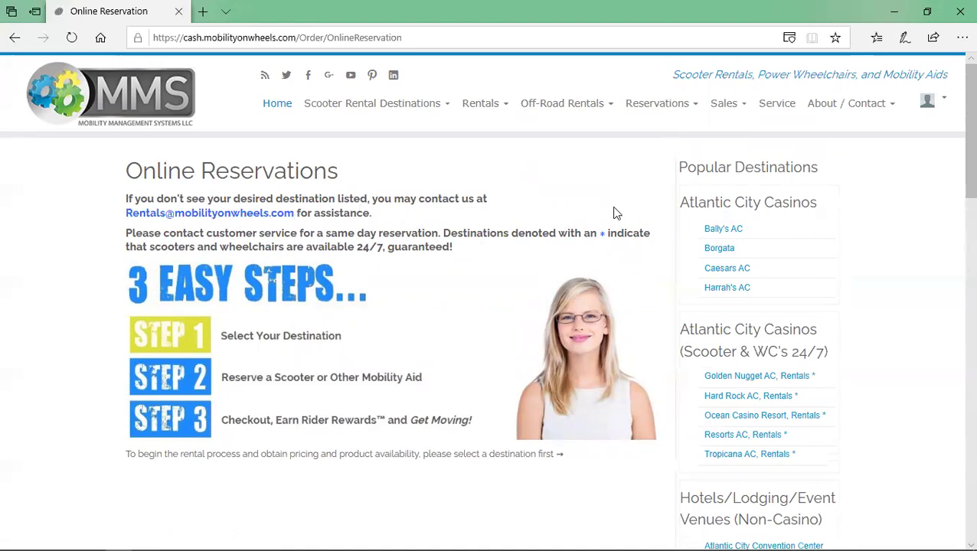
click(715, 231)
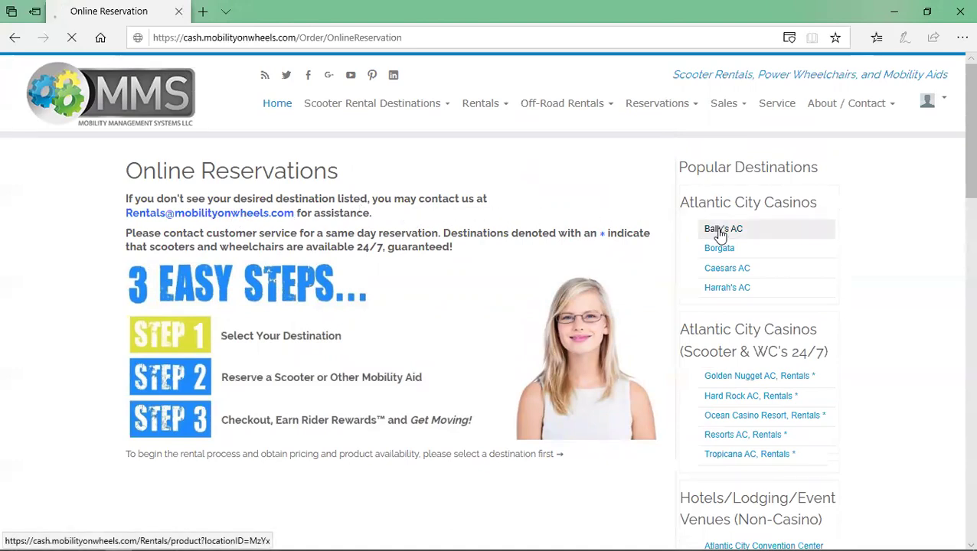
Open the Standard Scooter details, check its Rental Rates, then return to the Description.
scroll(647, 255, down, 1)
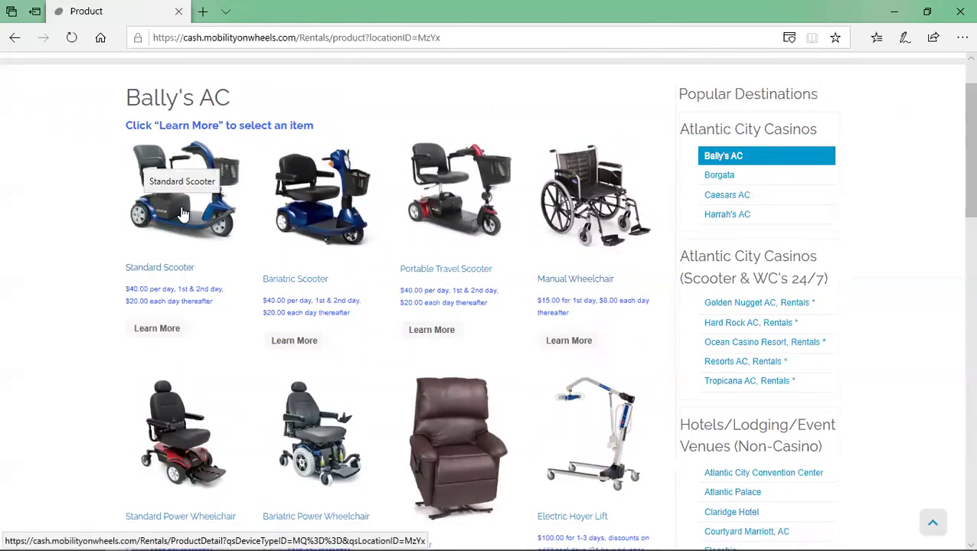
click(156, 330)
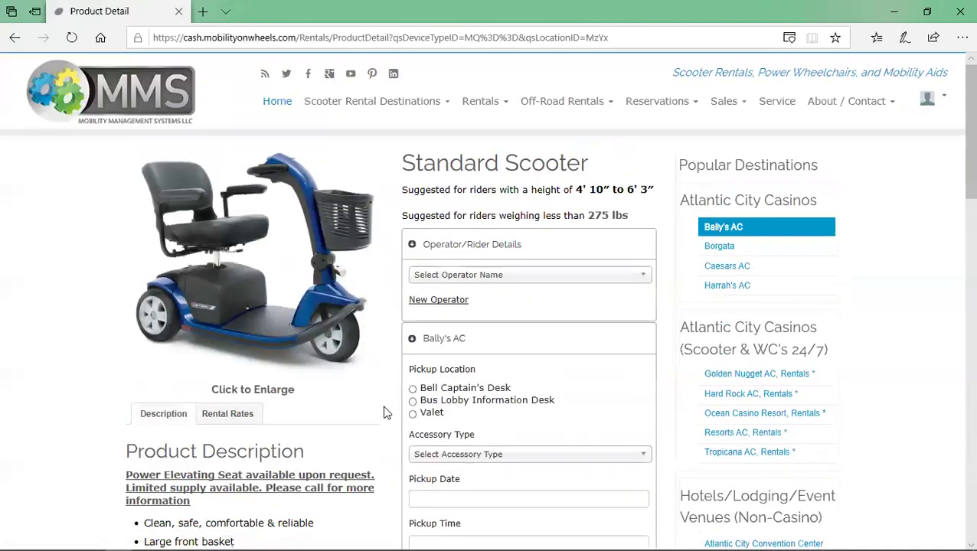
scroll(385, 411, down, 4)
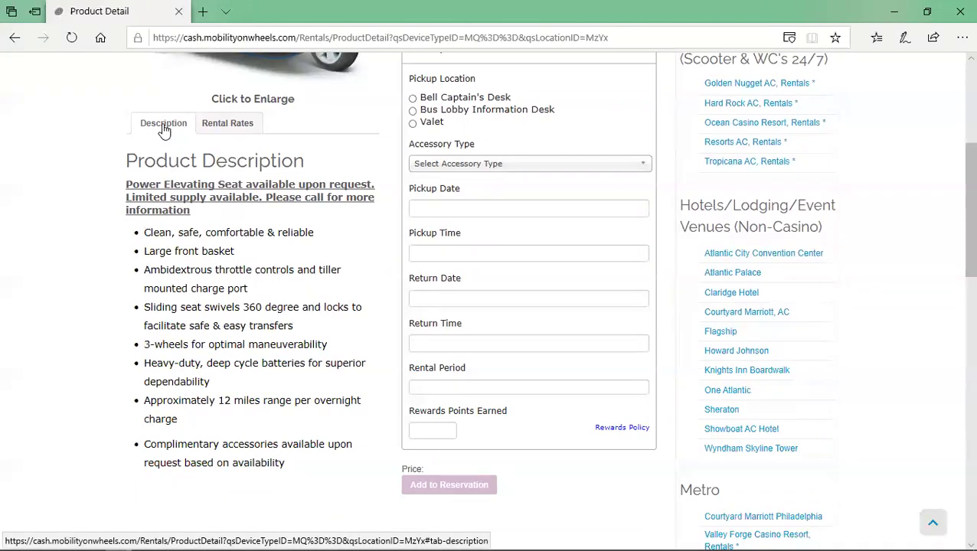
click(229, 126)
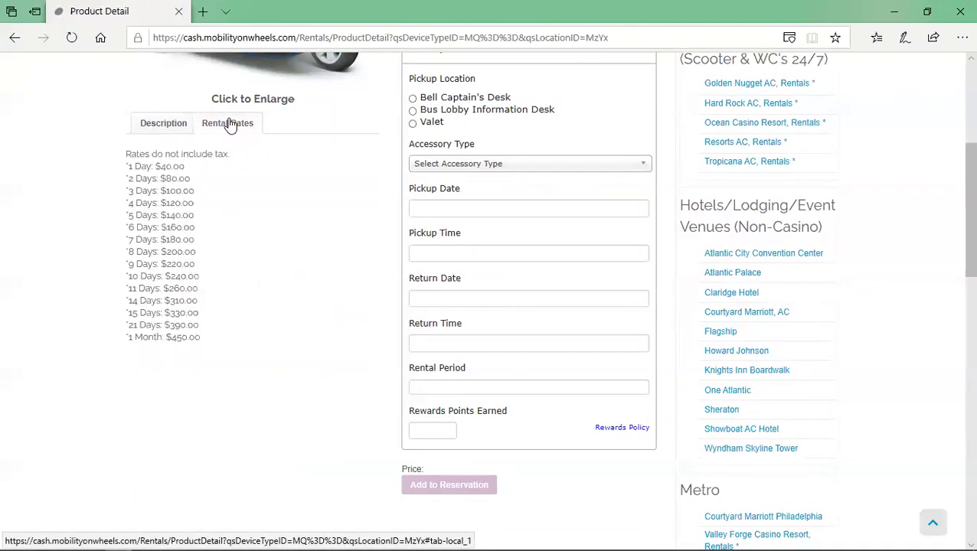
click(164, 123)
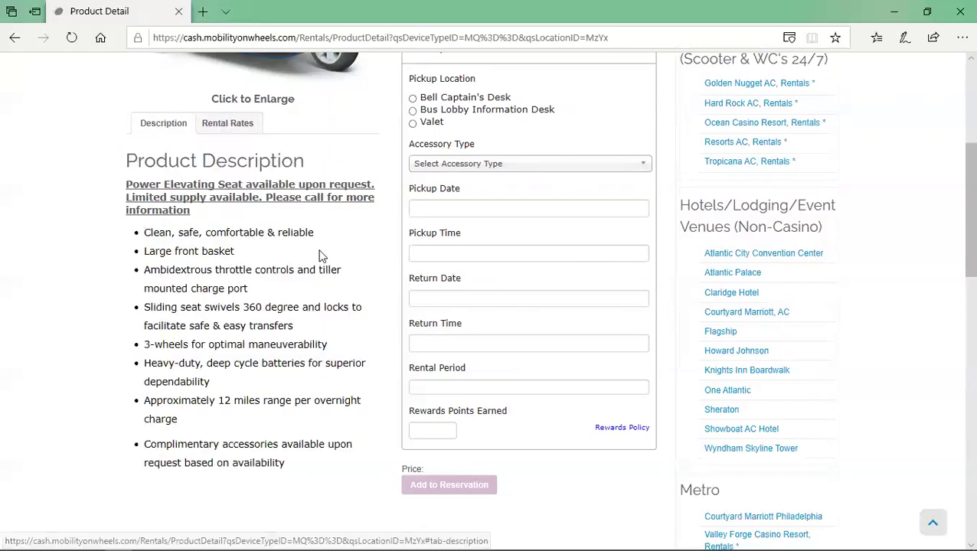
scroll(321, 256, up, 3)
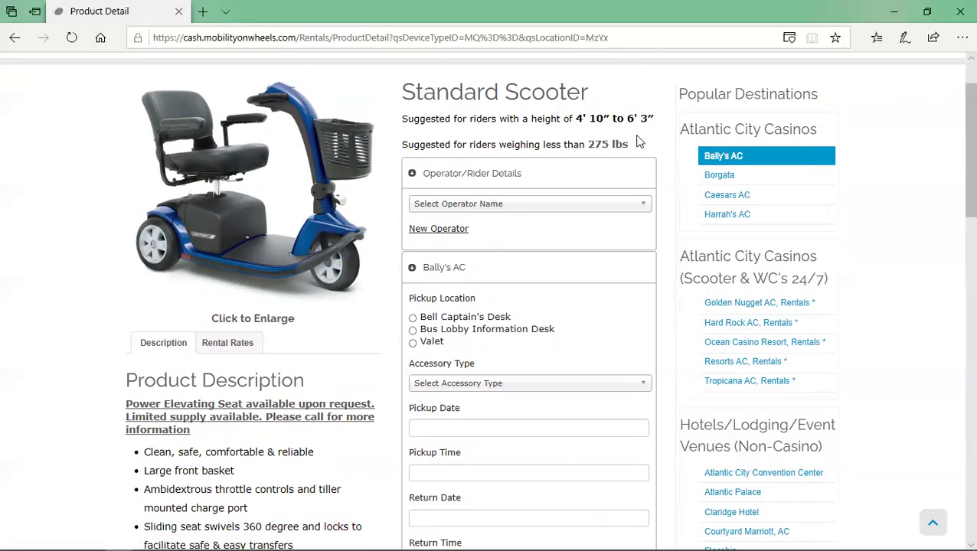
Pick the saved operator as the scooter's rider, glancing at the New Operator form before returning.
click(644, 208)
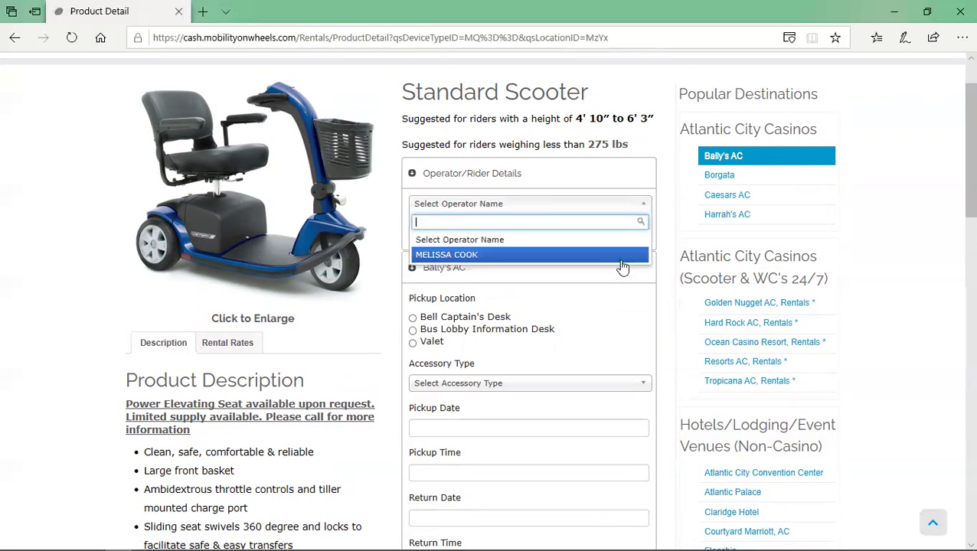
click(621, 256)
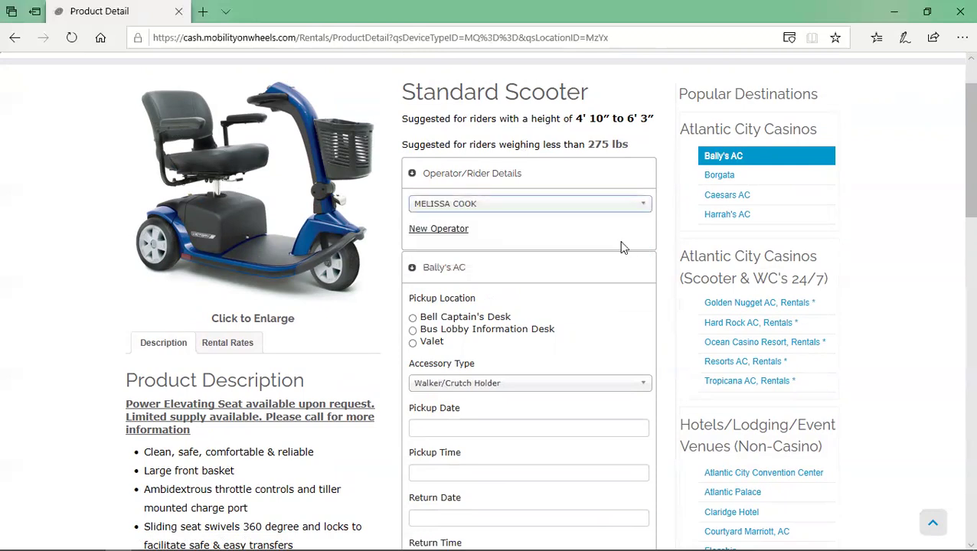
click(433, 232)
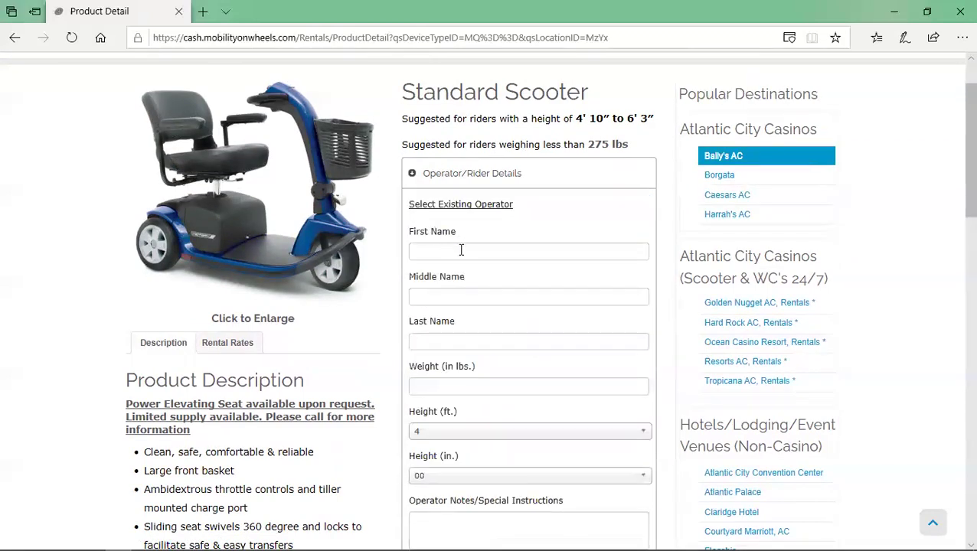
scroll(460, 249, down, 3)
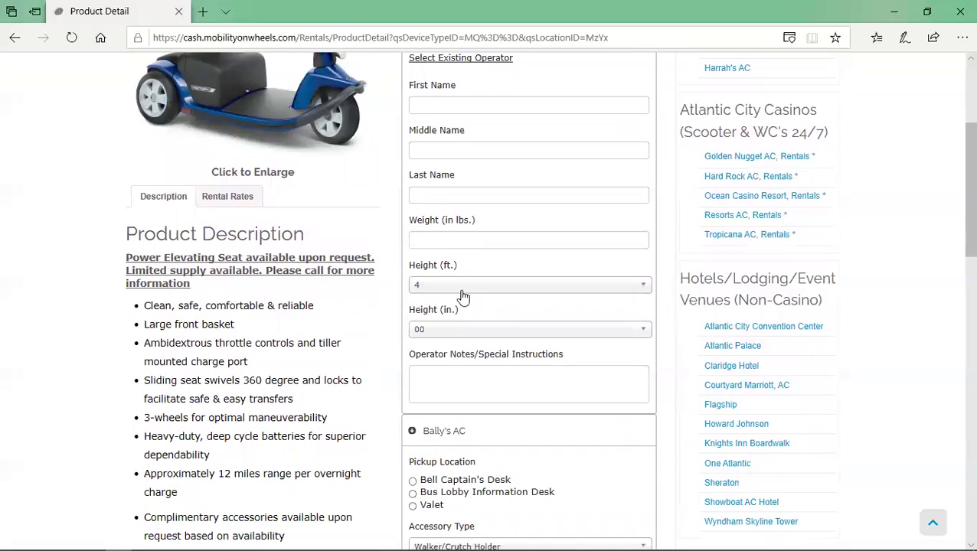
scroll(465, 366, up, 3)
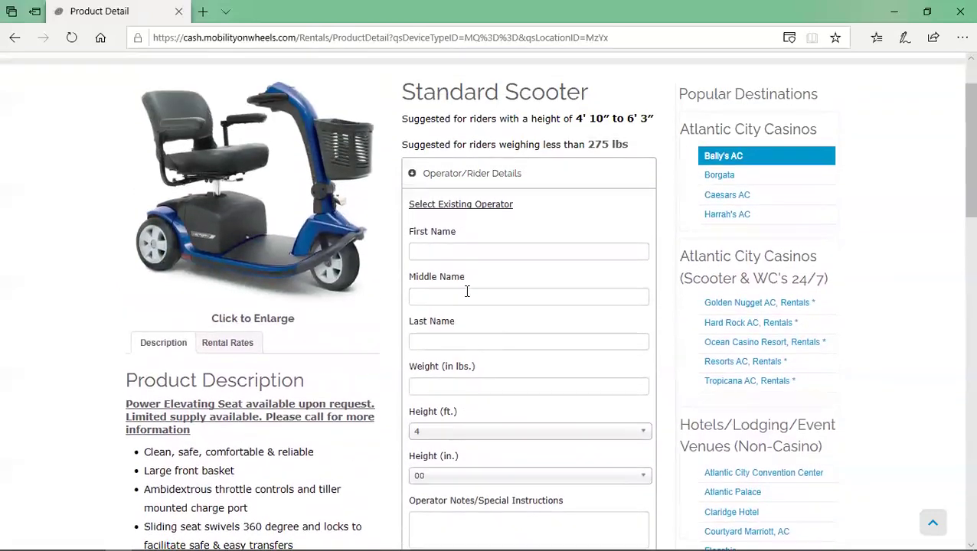
click(450, 206)
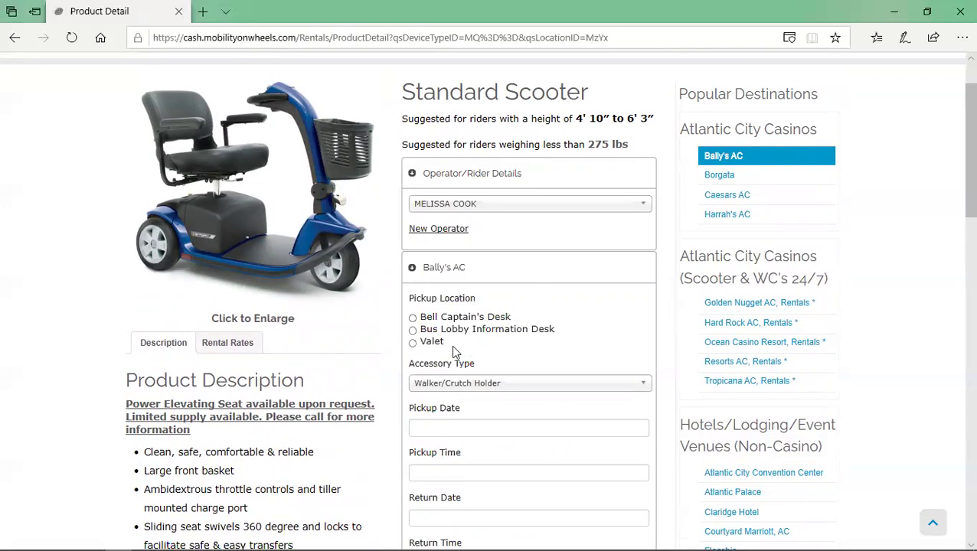
Choose Valet pickup on June 19, 2020 at 10:00 AM.
click(412, 343)
scroll(497, 331, down, 2)
click(494, 283)
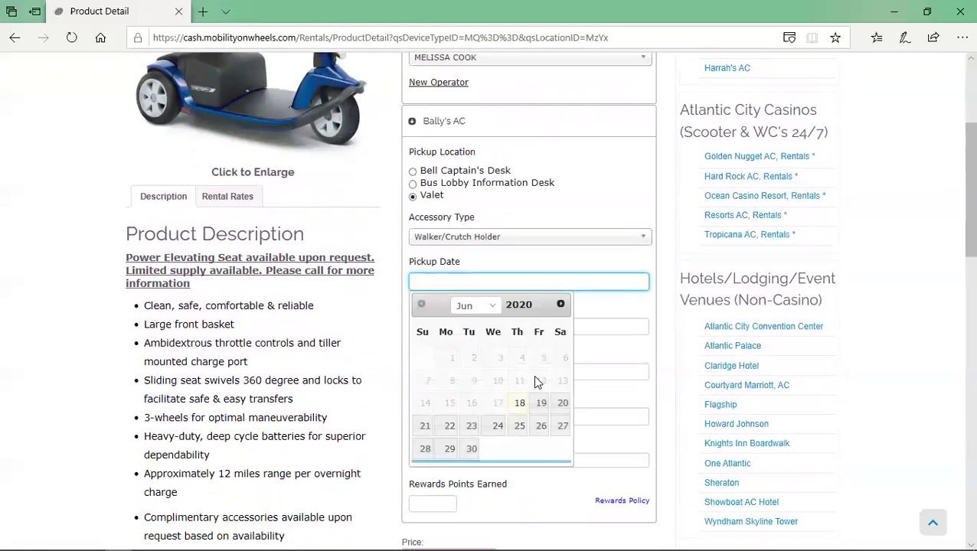
click(538, 403)
click(530, 330)
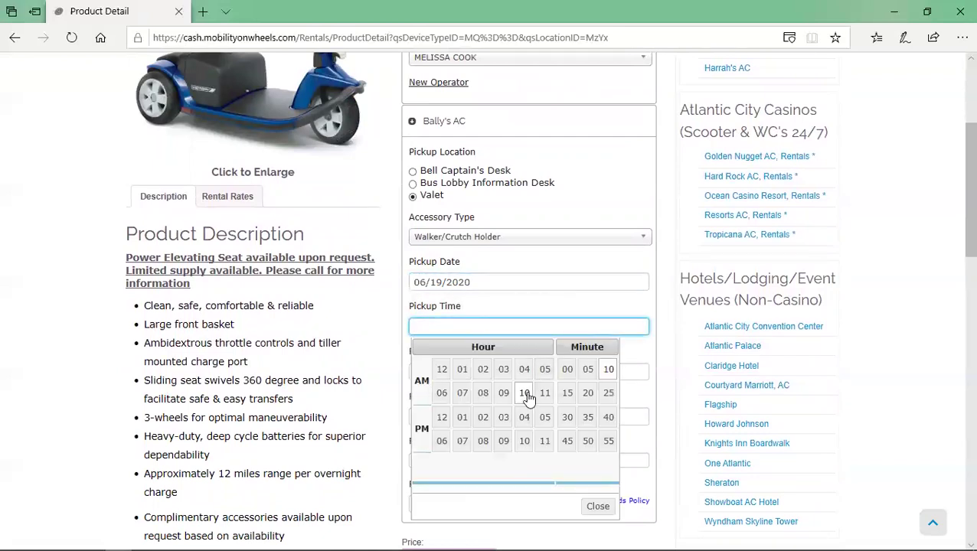
click(524, 393)
click(567, 369)
Set the return to June 20, 2020 at 10:00 AM and add the scooter to the reservation.
click(561, 373)
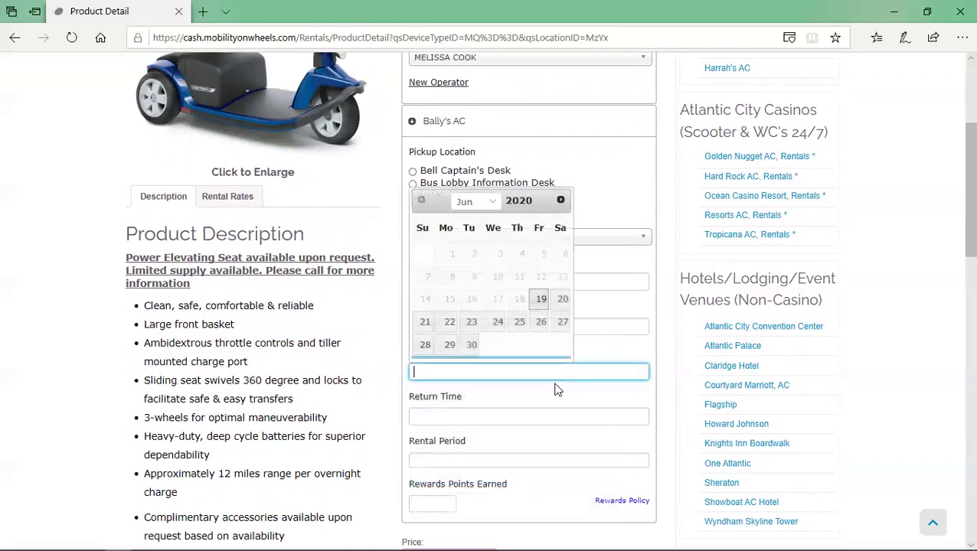
click(562, 299)
click(527, 416)
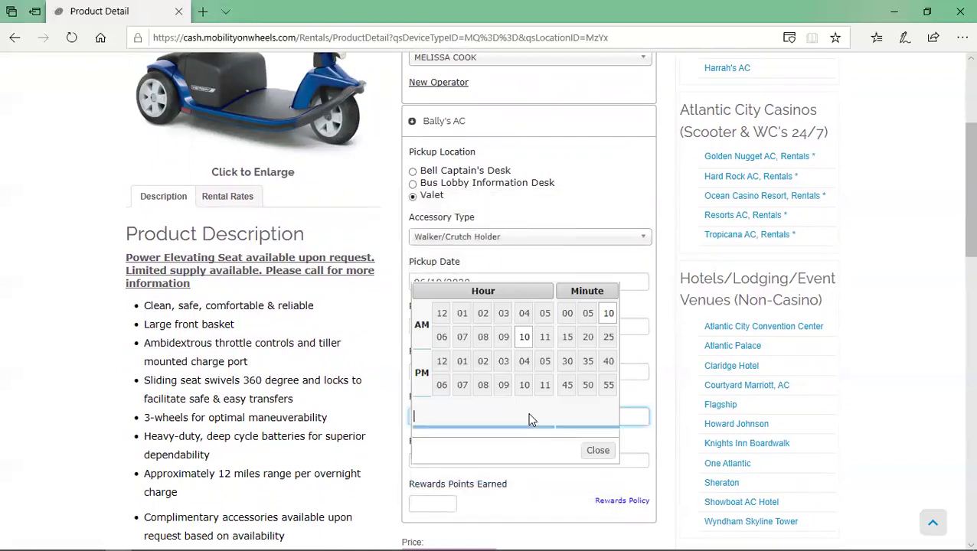
click(525, 337)
click(567, 314)
scroll(565, 363, down, 1)
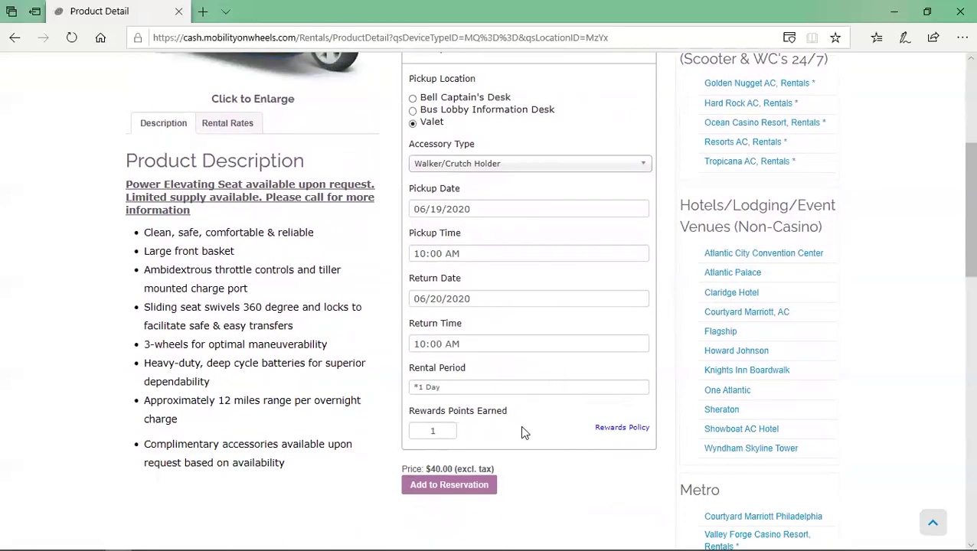
click(444, 486)
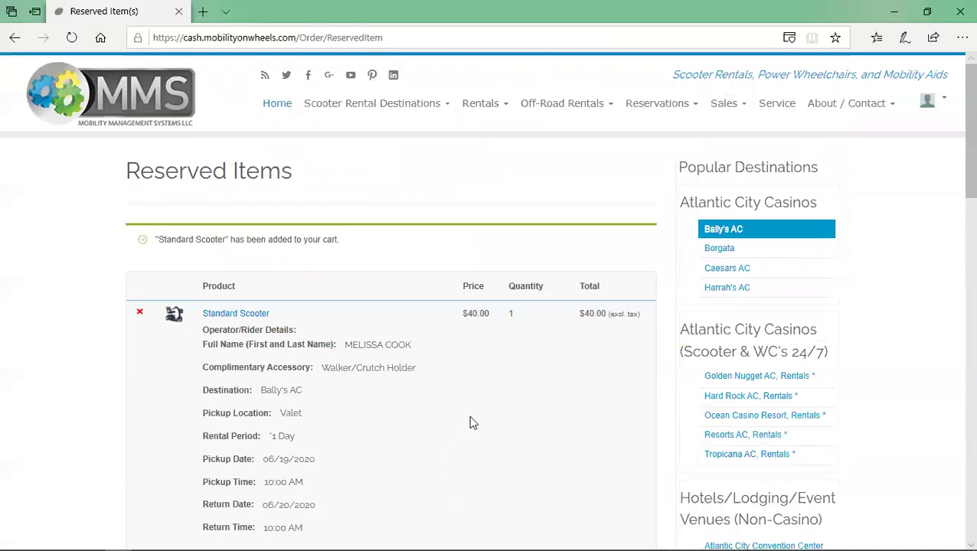
Review the $42.65 reservation total and proceed to checkout.
scroll(482, 441, down, 1)
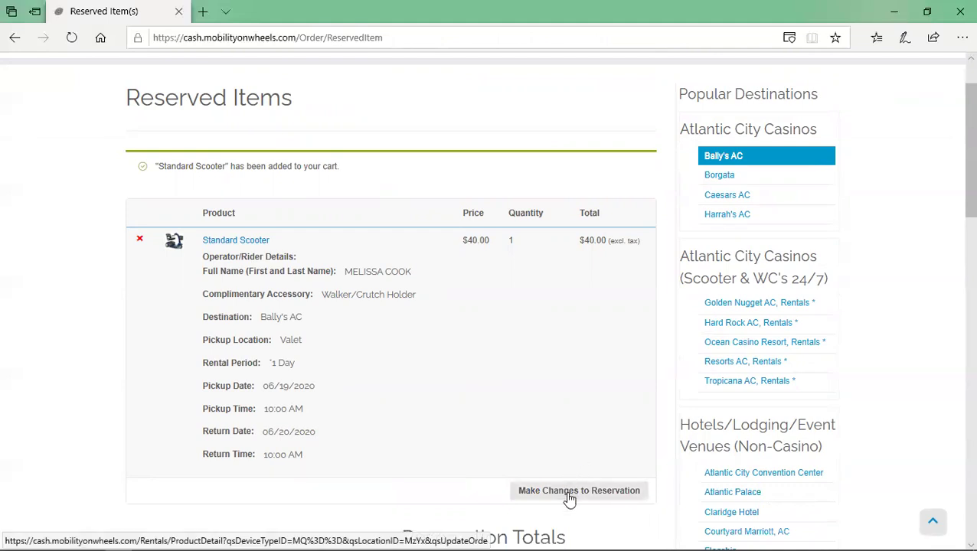
scroll(568, 498, down, 3)
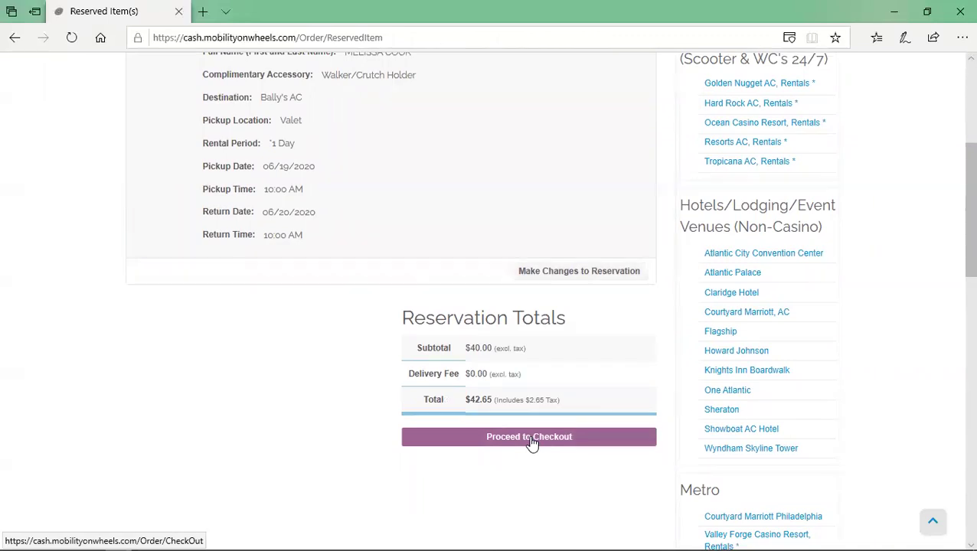
click(531, 441)
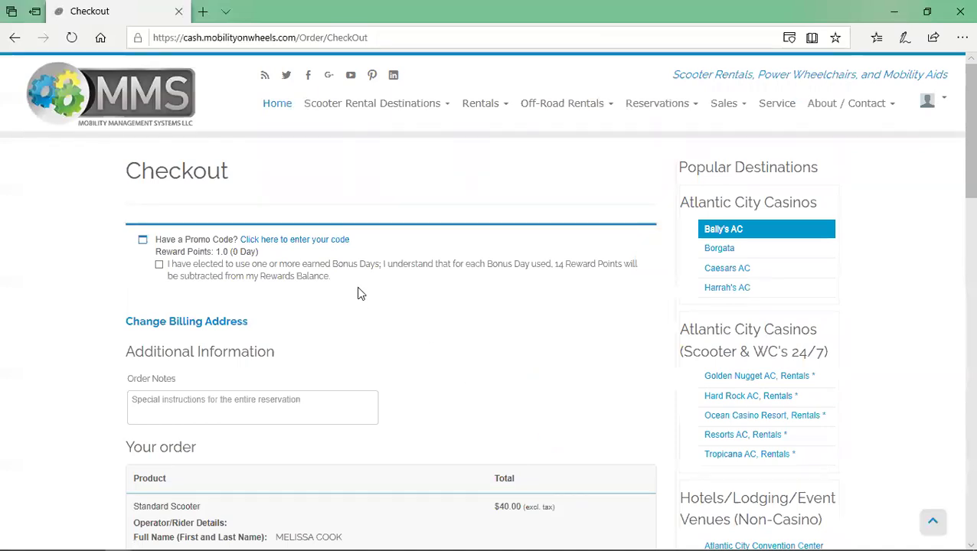
Reveal the promo code box, then open Change Billing Address to view the saved profile.
click(311, 243)
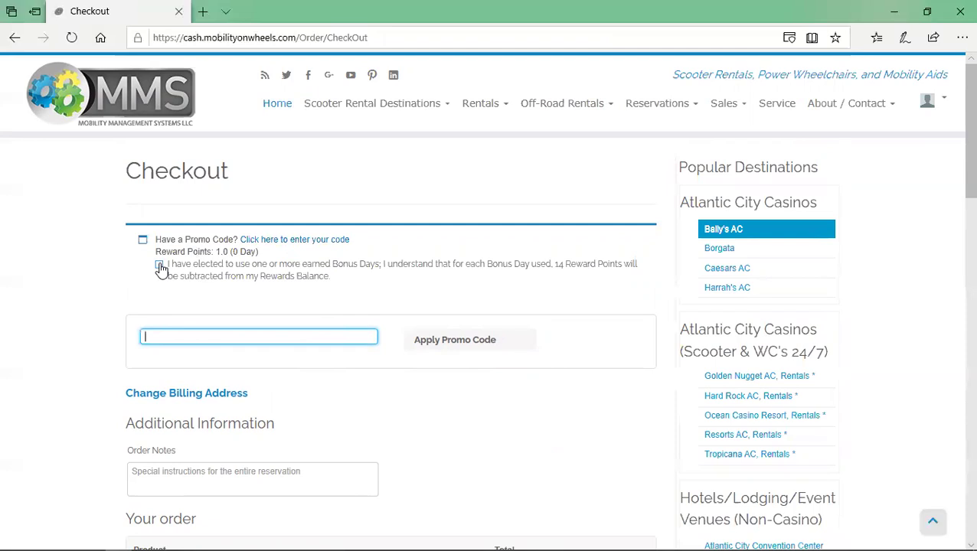
scroll(161, 269, down, 1)
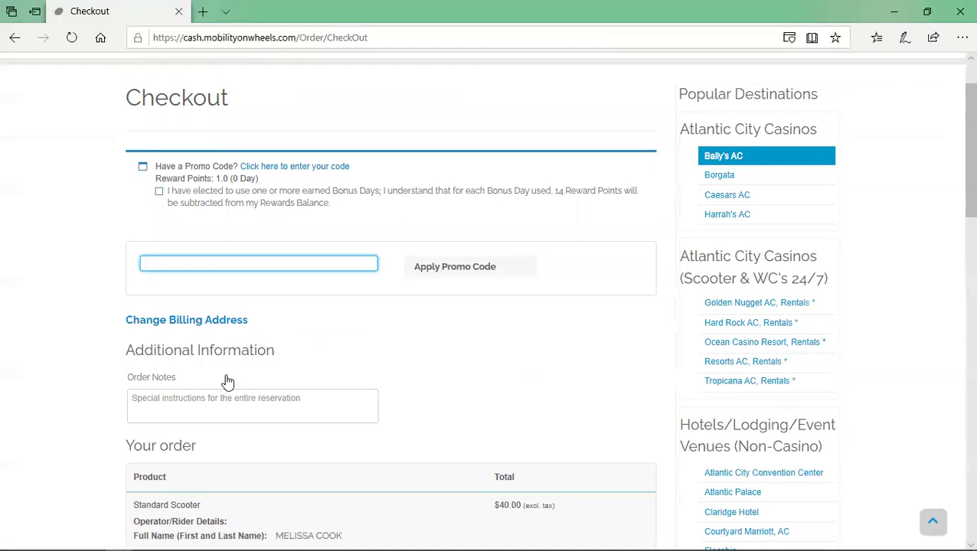
click(197, 322)
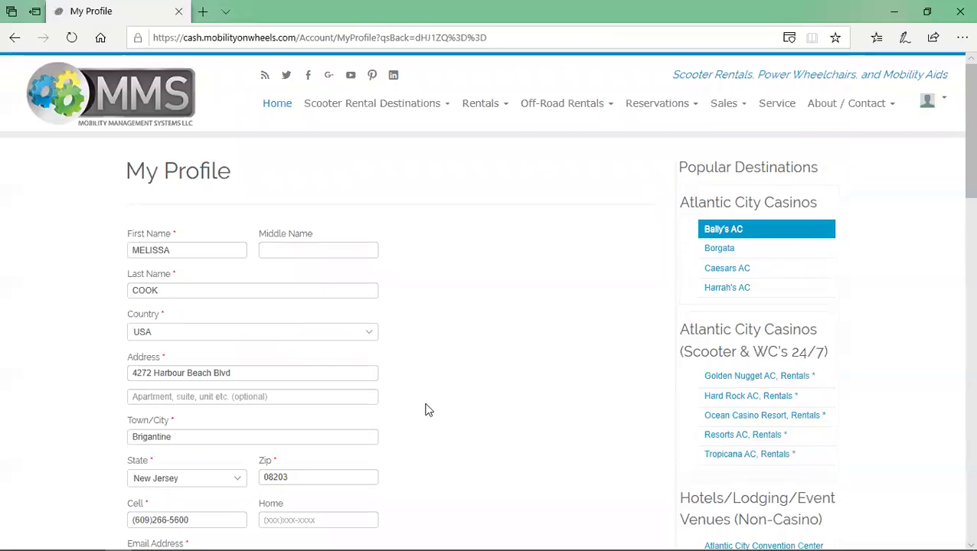
Leave the profile unchanged and go back to checkout from below the Operator List.
scroll(428, 410, down, 2)
scroll(428, 411, down, 5)
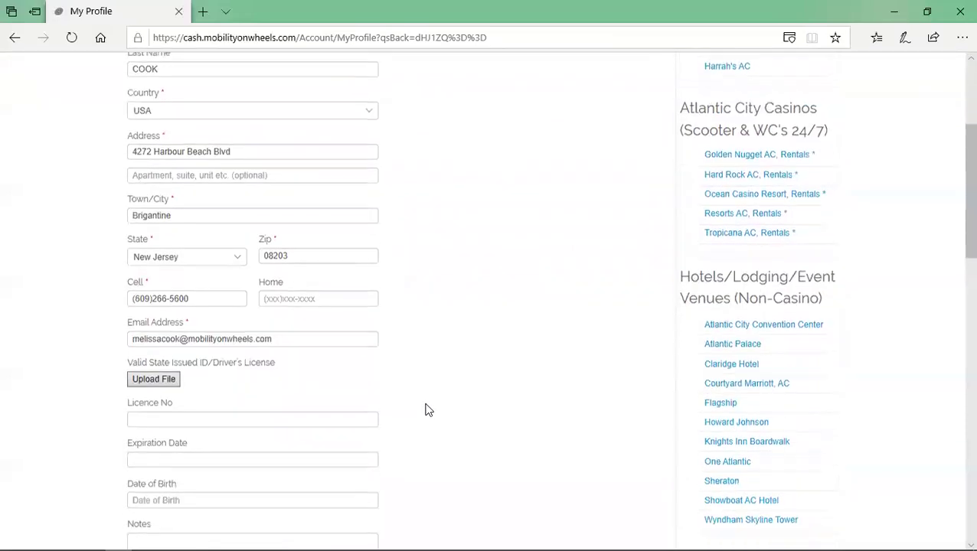
scroll(428, 410, down, 3)
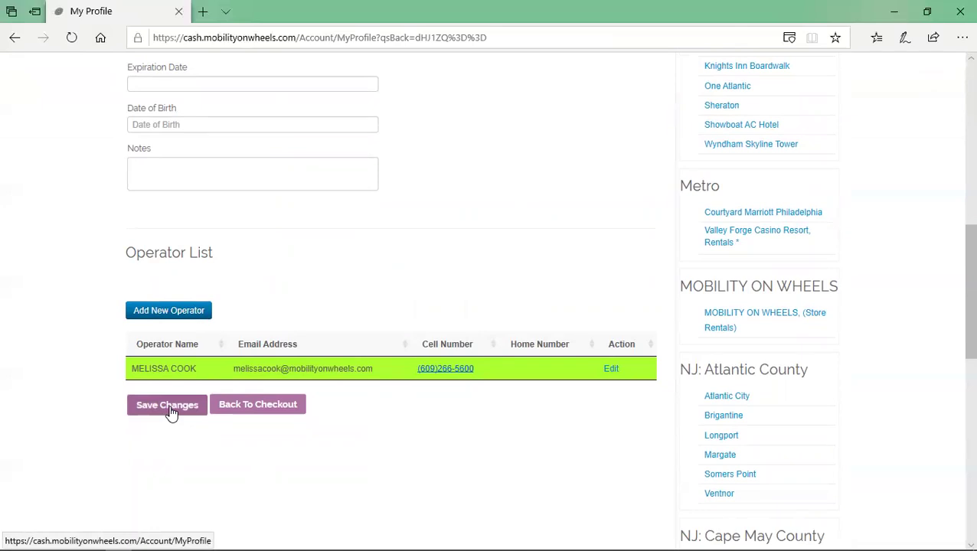
click(255, 405)
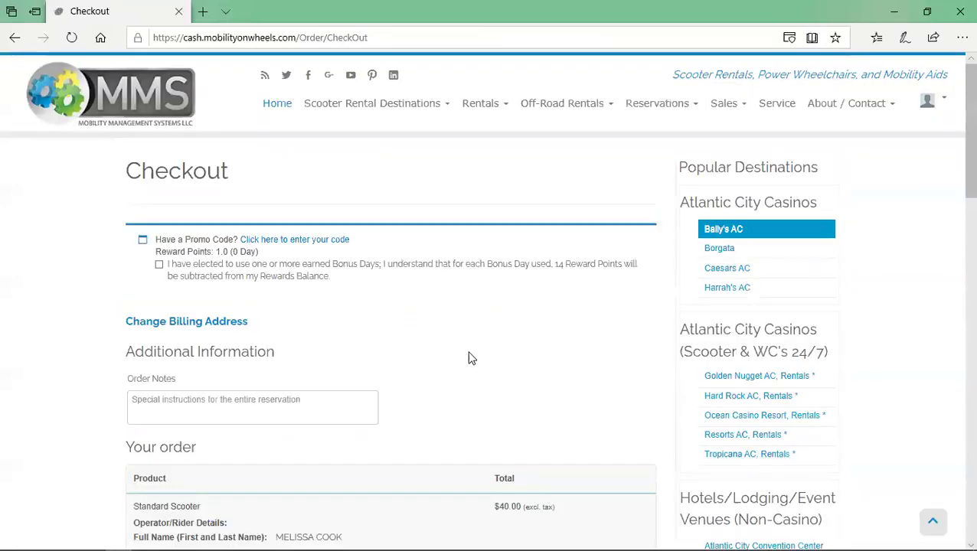
Add the order note 'arriving in red sedan'.
scroll(306, 340, down, 1)
click(270, 334)
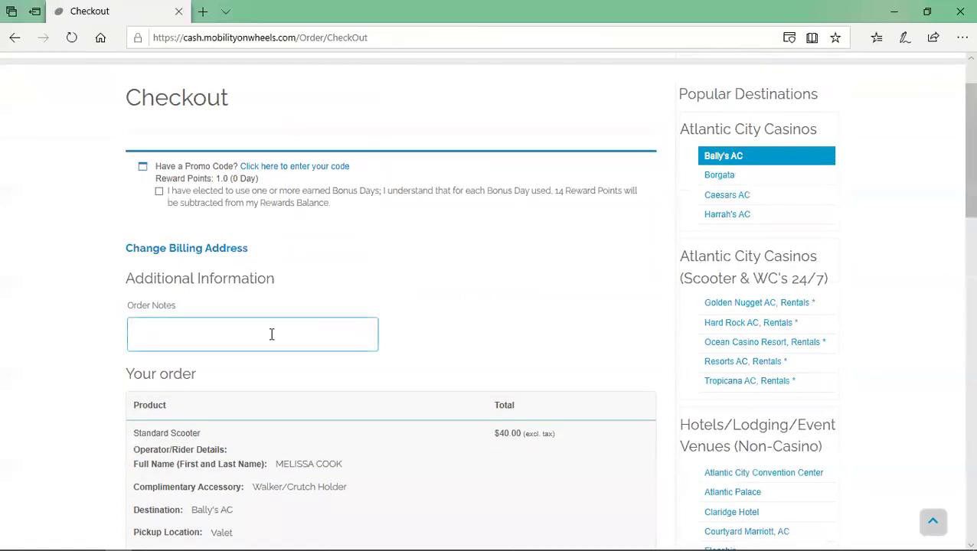
text(arriving in red sedan)
click(404, 356)
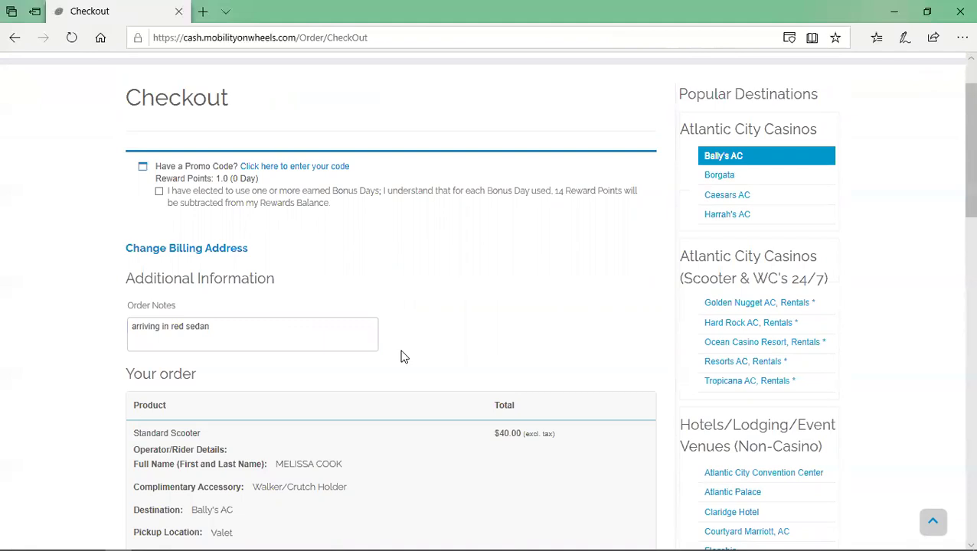
Choose the saved Visa card expiring May/2022 as the existing payment card.
scroll(401, 353, down, 3)
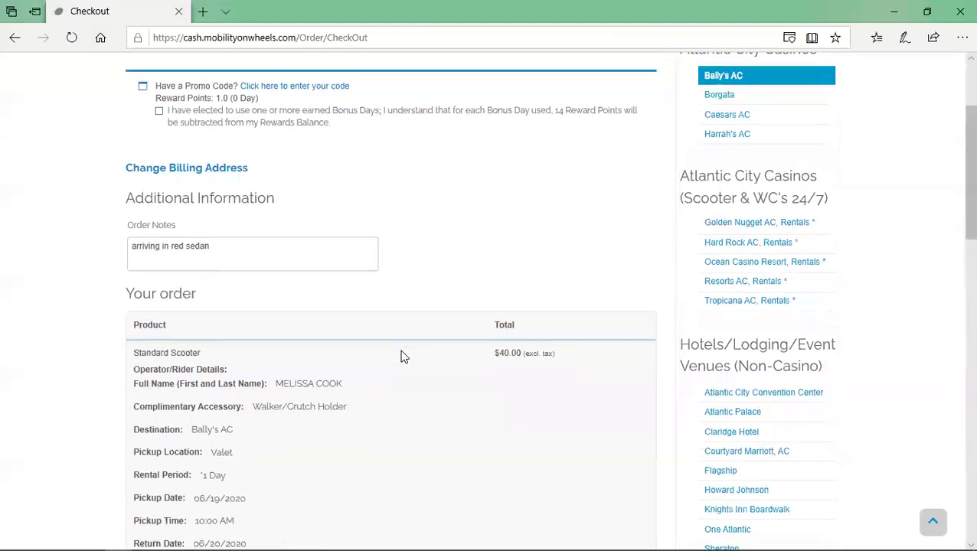
scroll(374, 311, down, 3)
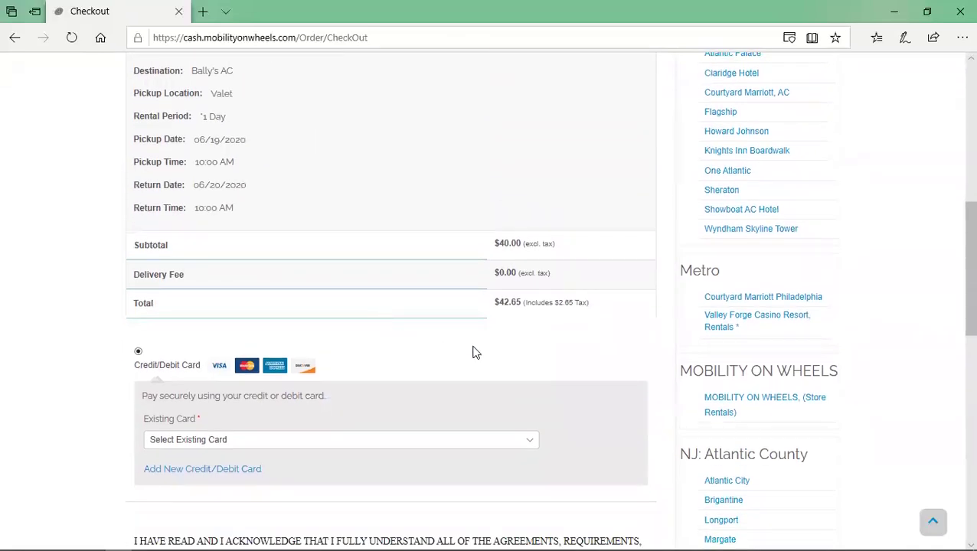
scroll(486, 353, down, 2)
scroll(509, 325, down, 1)
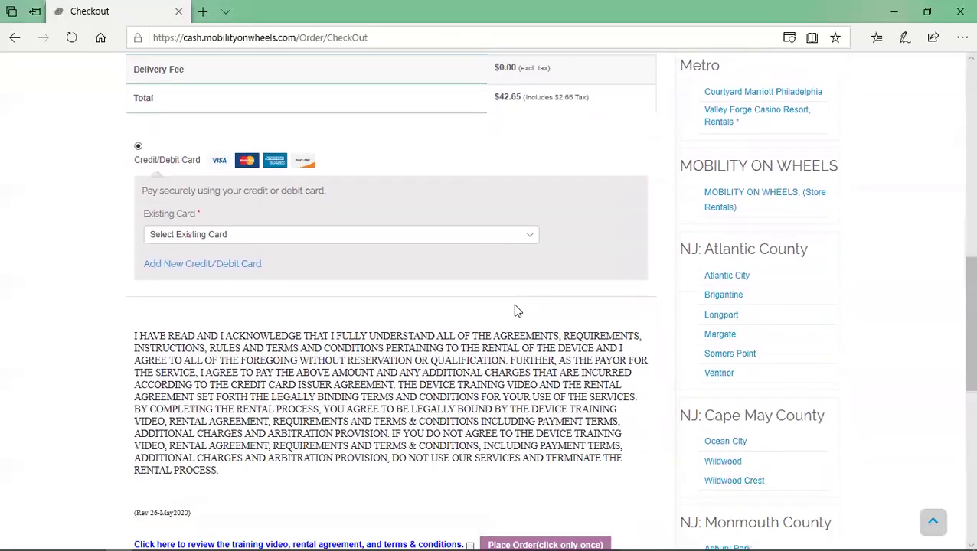
click(531, 223)
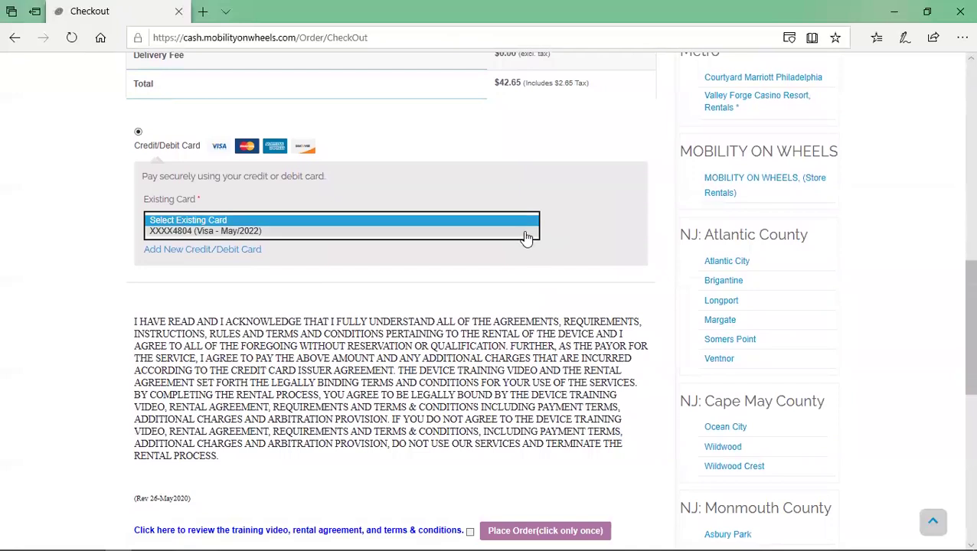
click(526, 231)
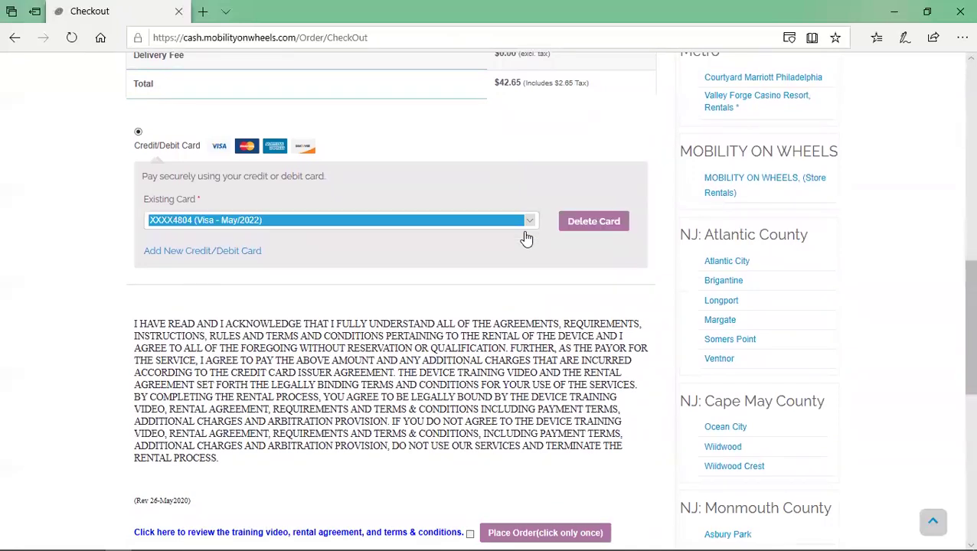
click(515, 253)
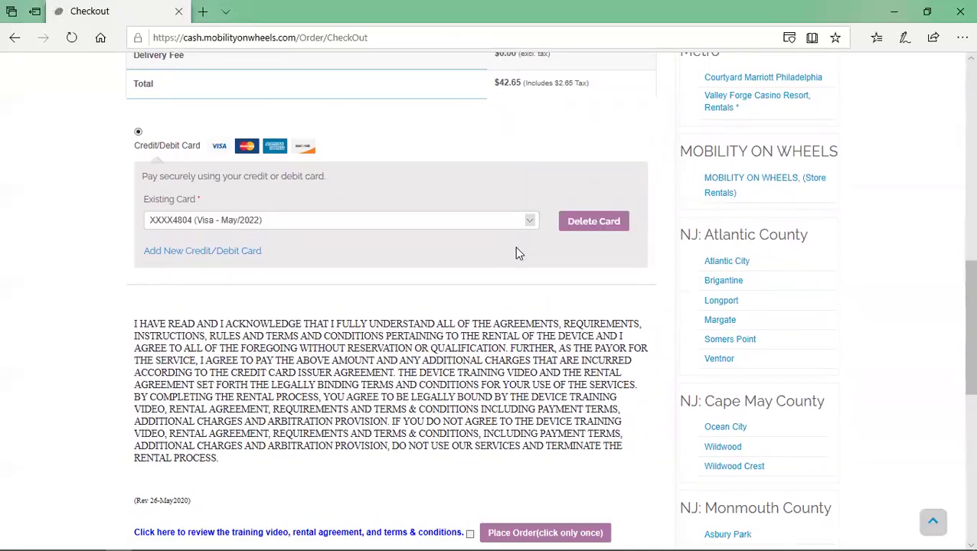
Open the new credit/debit card form and view the card types and Card Number field.
click(195, 255)
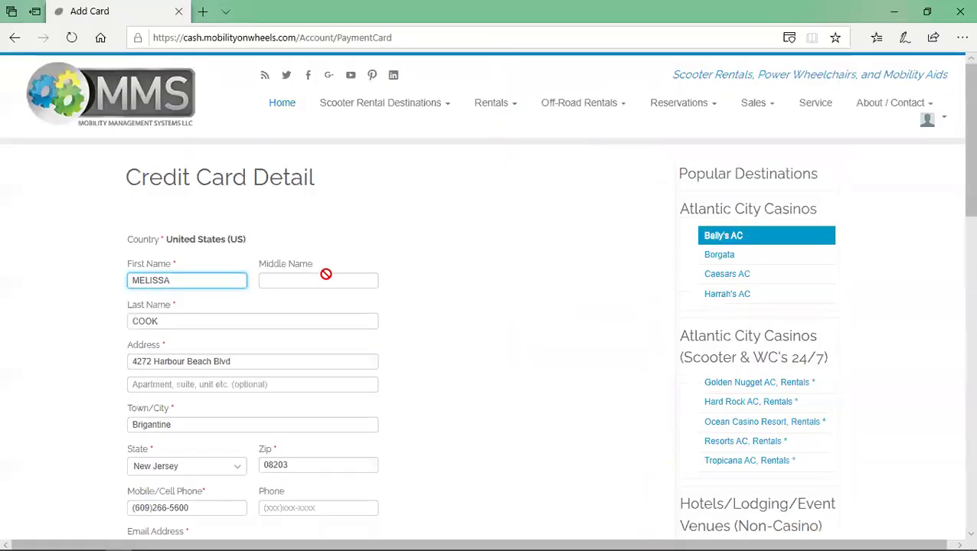
scroll(326, 290, down, 3)
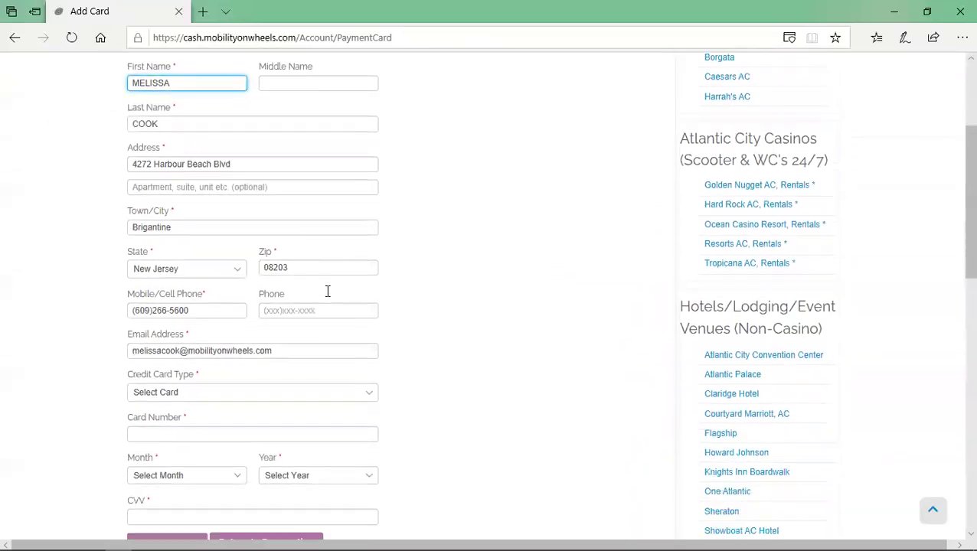
scroll(326, 290, down, 1)
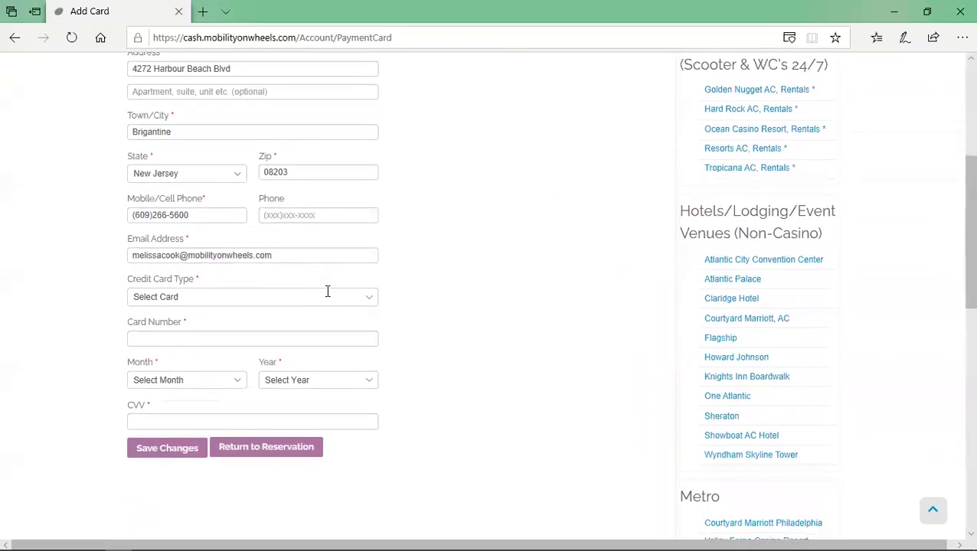
click(373, 299)
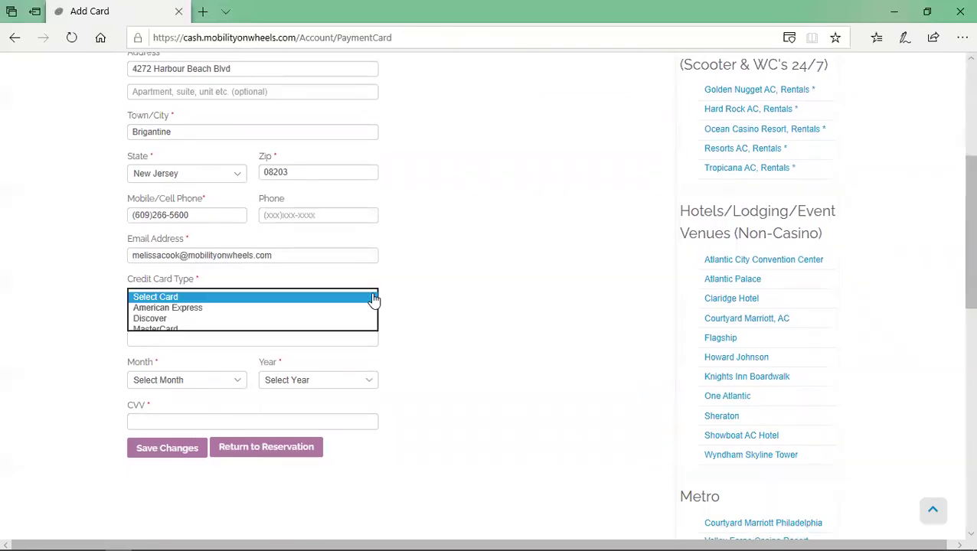
click(371, 298)
click(349, 337)
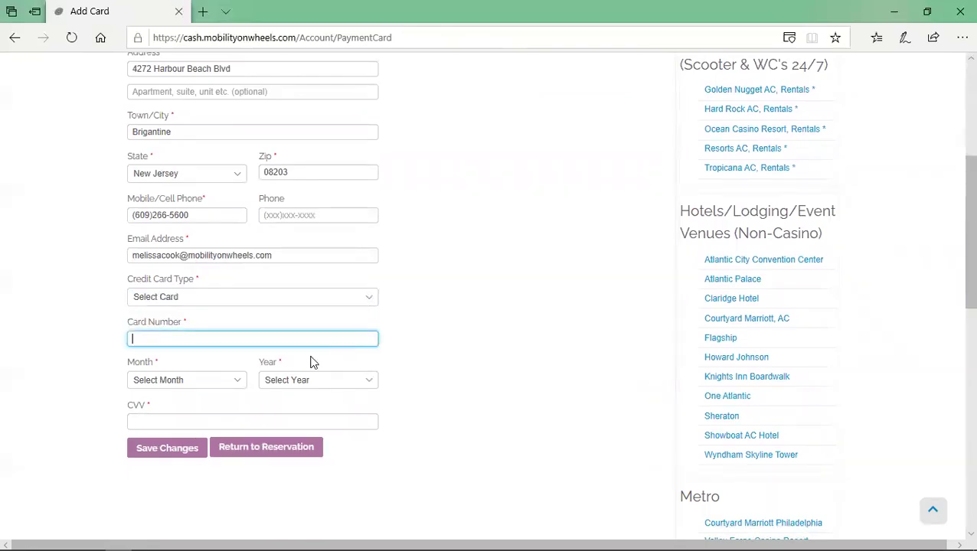
Leave expiry month, year and CVV blank and return to the reservation.
click(234, 383)
click(234, 383)
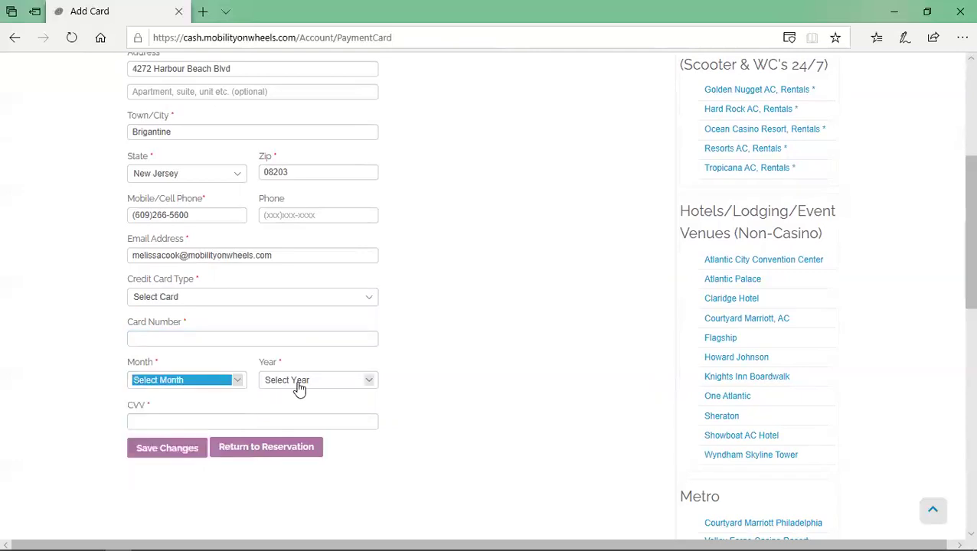
click(369, 383)
click(408, 382)
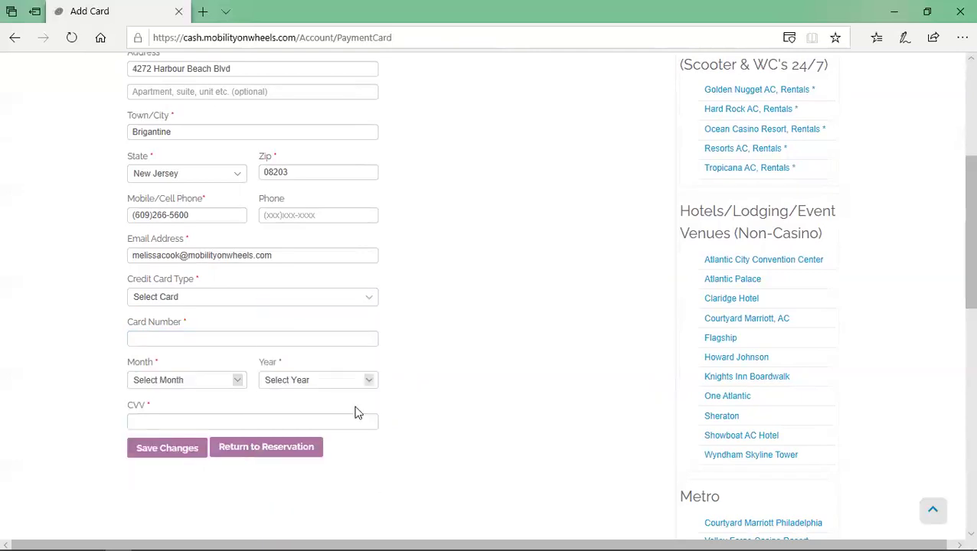
click(338, 417)
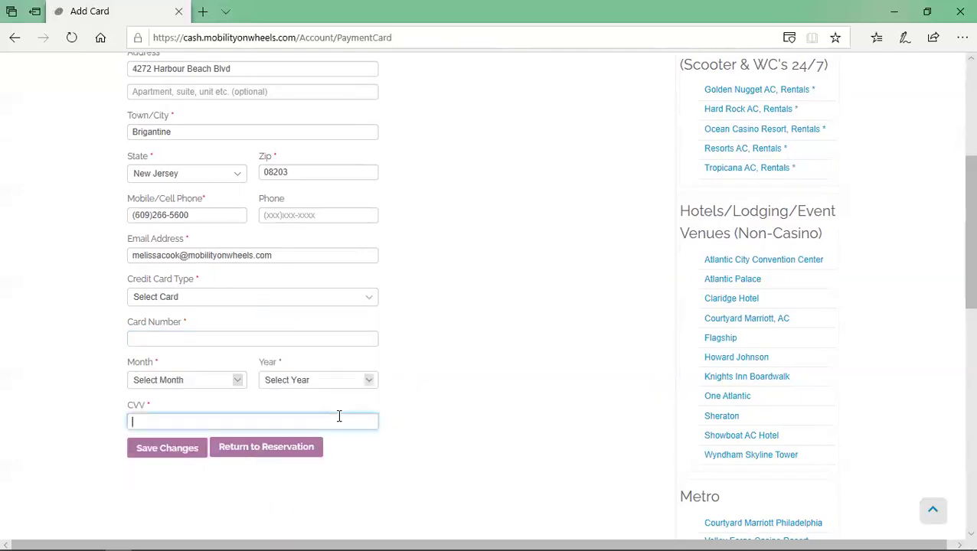
click(249, 453)
scroll(579, 441, down, 2)
scroll(579, 441, down, 5)
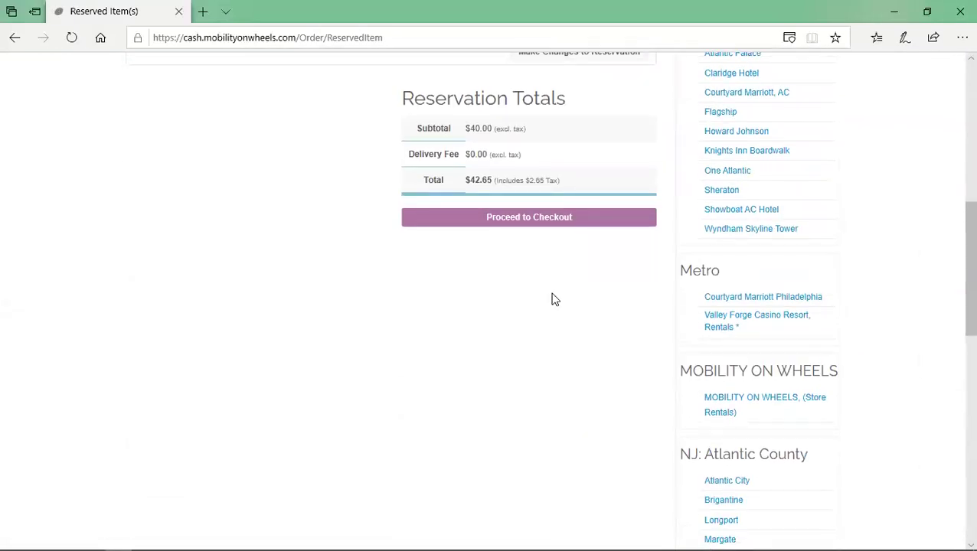
Return to checkout and reselect the saved Visa card expiring May/2022 for payment.
click(554, 218)
scroll(624, 404, down, 10)
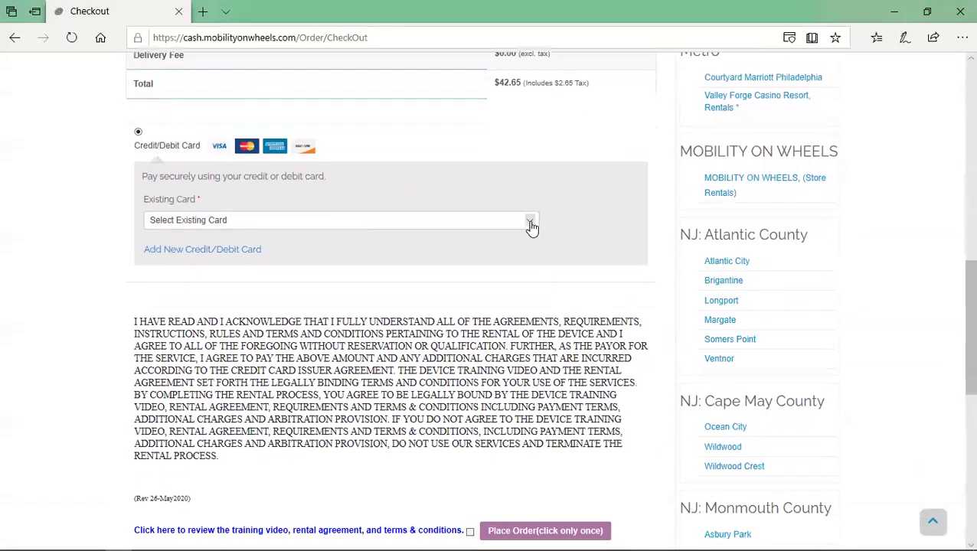
click(532, 227)
click(493, 239)
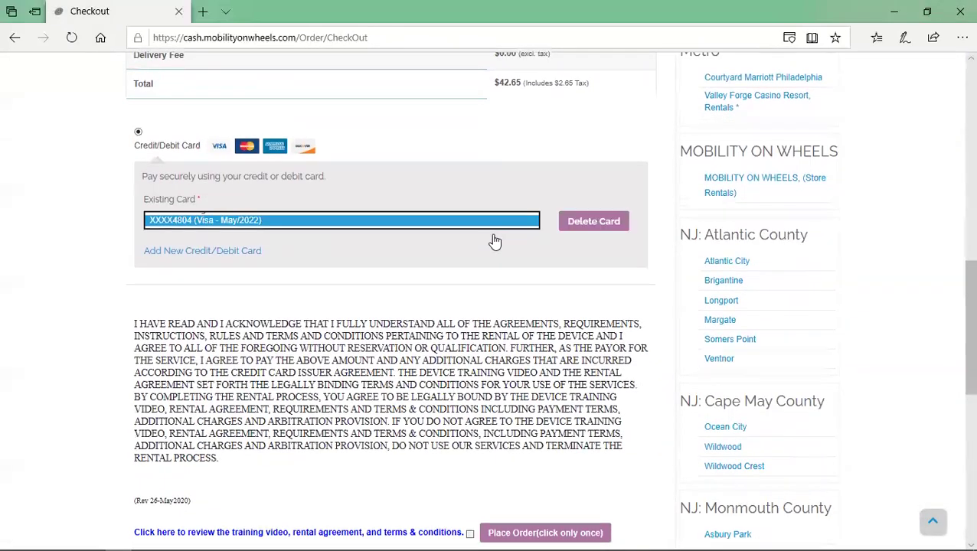
click(507, 292)
scroll(503, 291, down, 1)
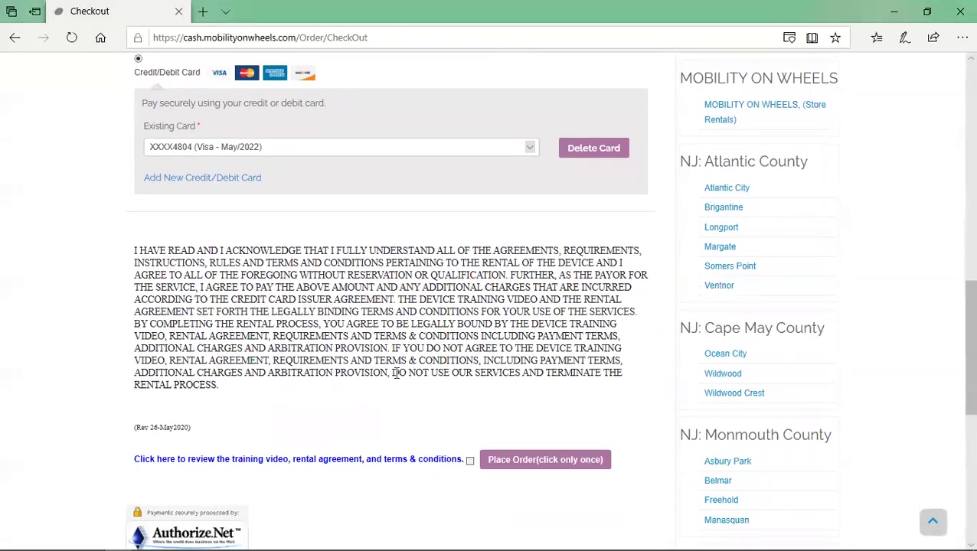
scroll(430, 425, down, 1)
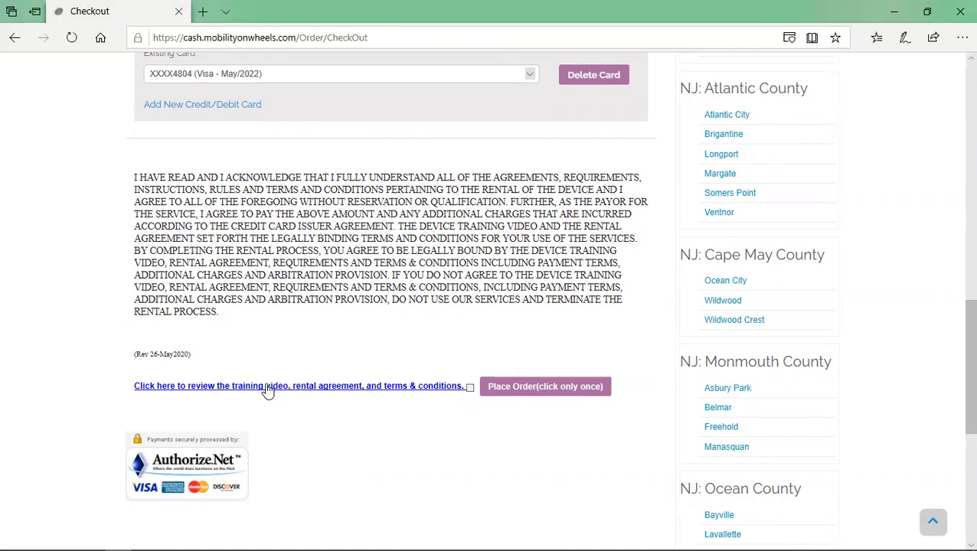
Review the Standard Scooter training video and agree to it, bringing up the Rental Agreement.
click(268, 387)
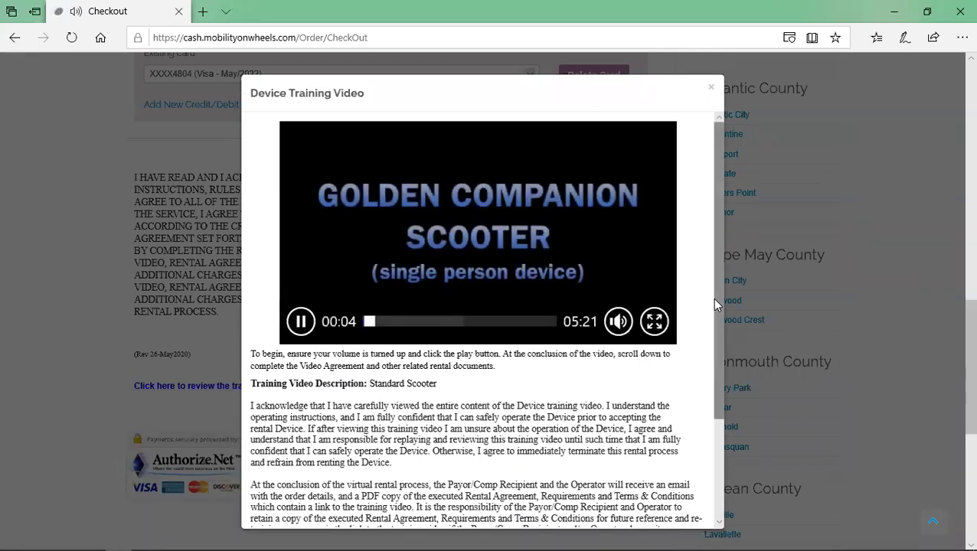
drag(718, 279, 718, 415)
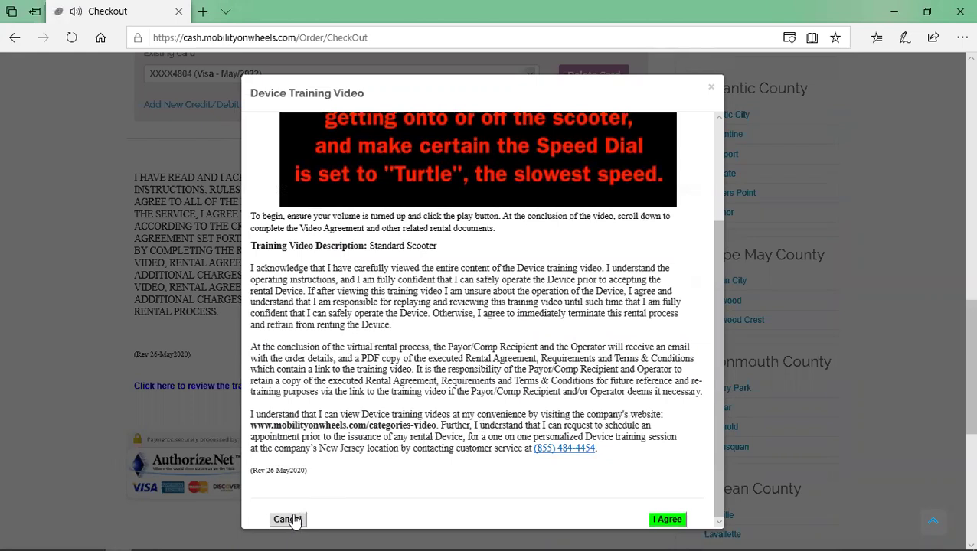
click(668, 519)
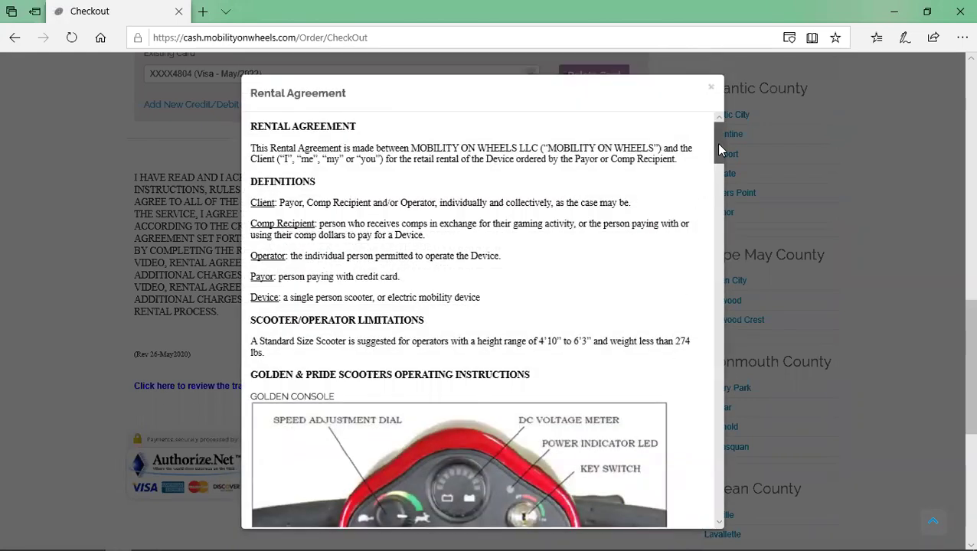
Scroll to the end of the Rental Agreement and accept it.
drag(718, 149, 721, 499)
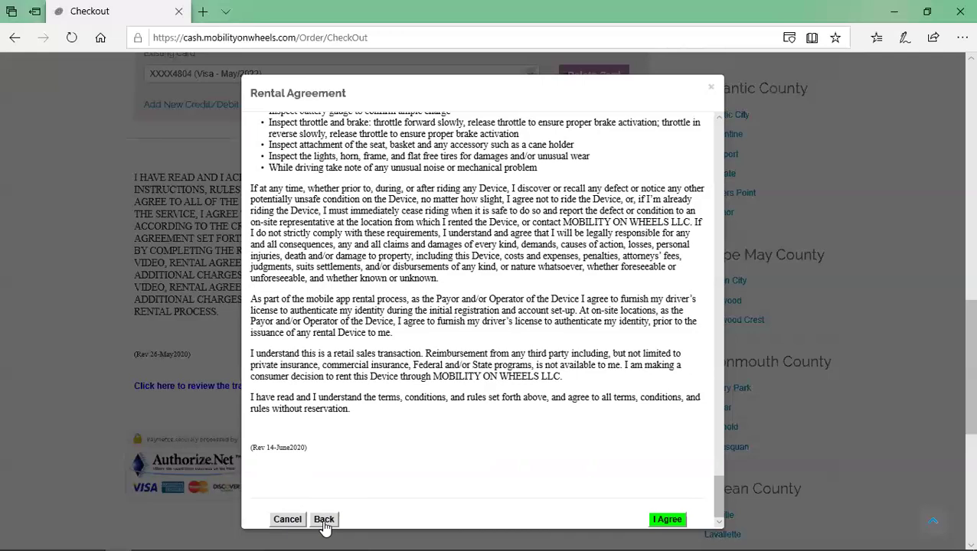
click(664, 521)
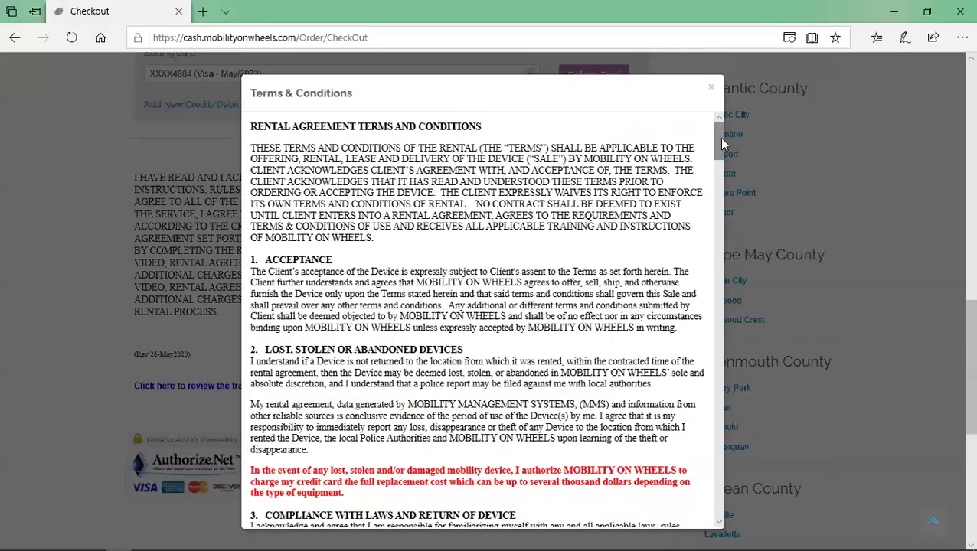
Scroll to the end of the Terms & Conditions and agree to them.
drag(720, 136, 702, 506)
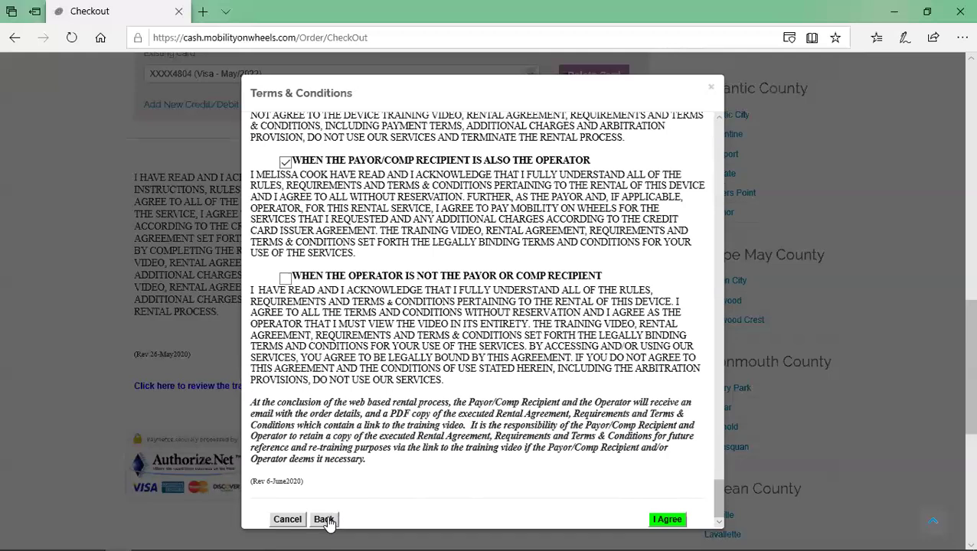
click(667, 519)
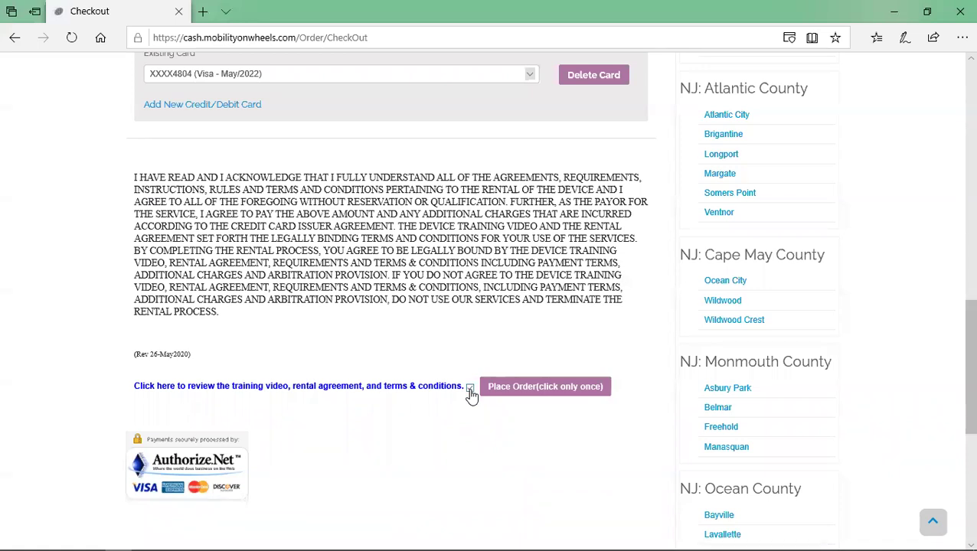
Re-tick the terms acknowledgement and place the $42.65 scooter rental order once.
click(470, 388)
click(470, 388)
click(520, 388)
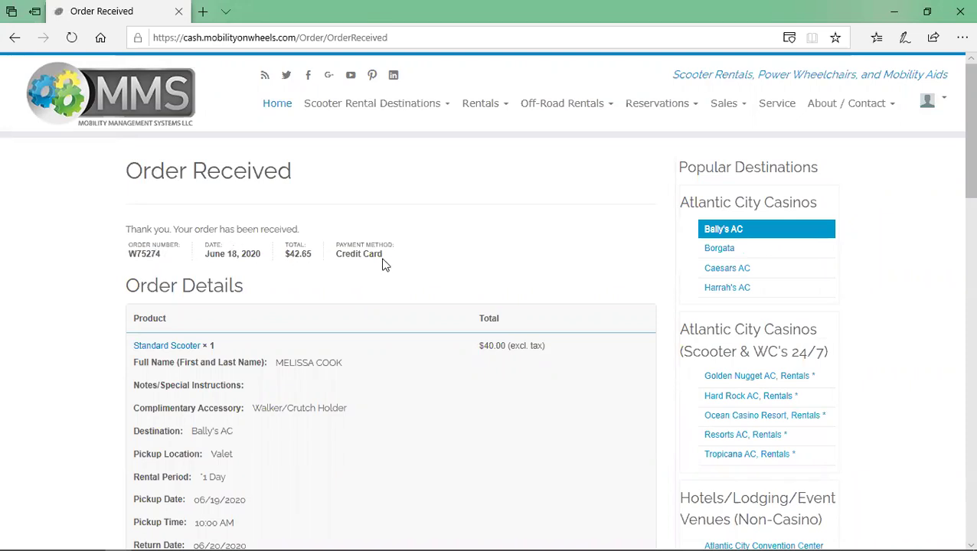
scroll(394, 285, down, 5)
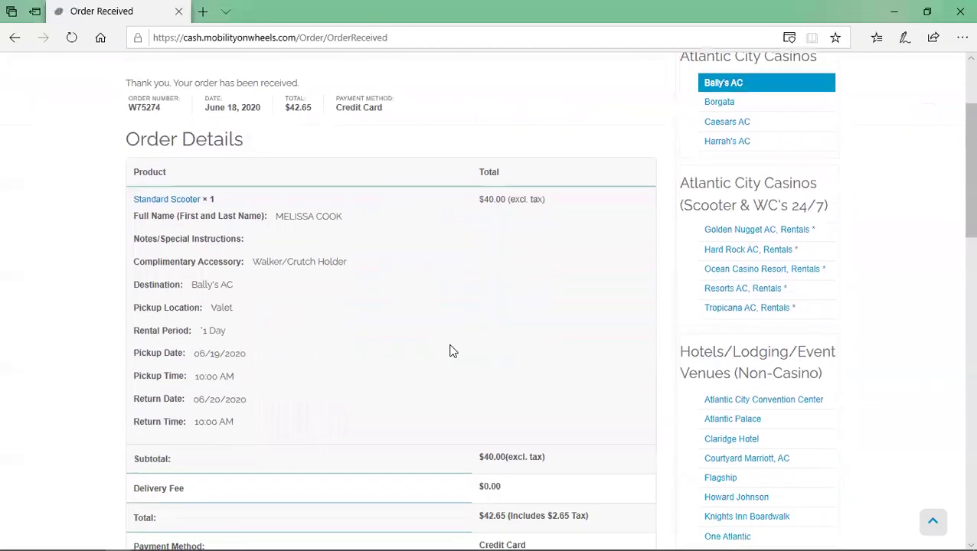
scroll(450, 350, down, 5)
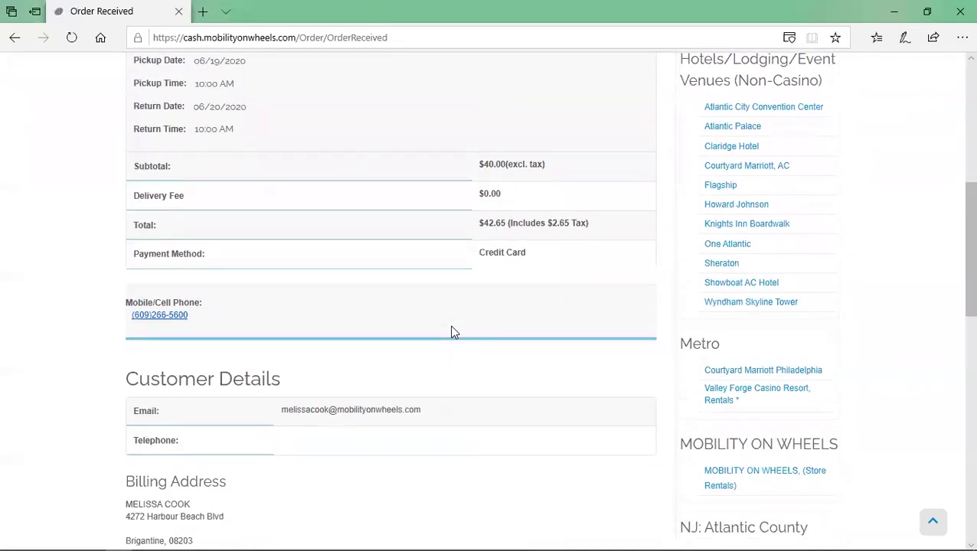
scroll(451, 331, up, 4)
scroll(451, 332, up, 3)
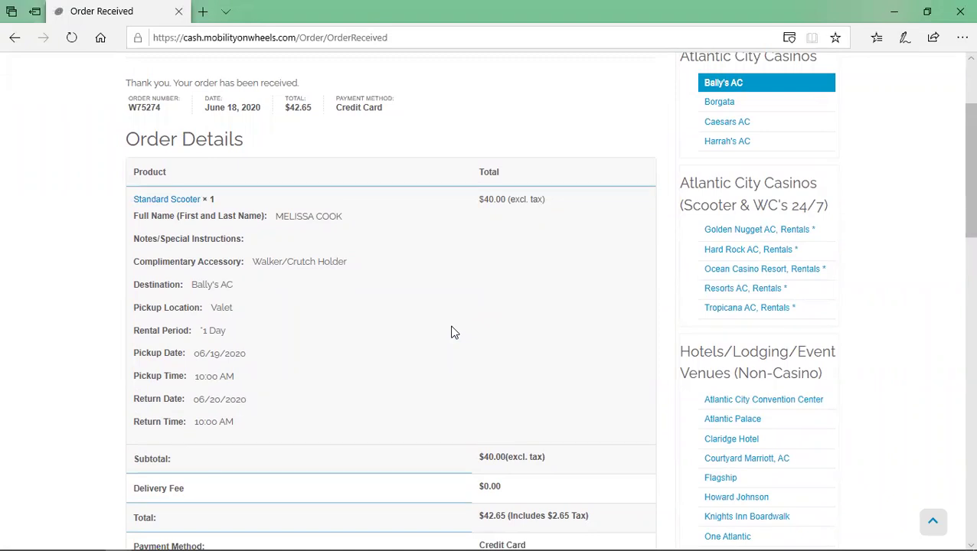
scroll(451, 331, up, 2)
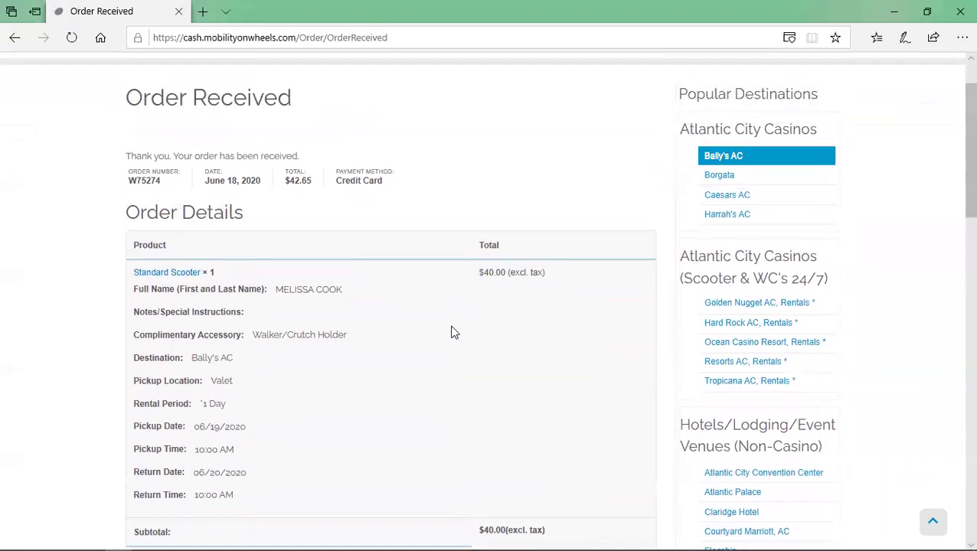